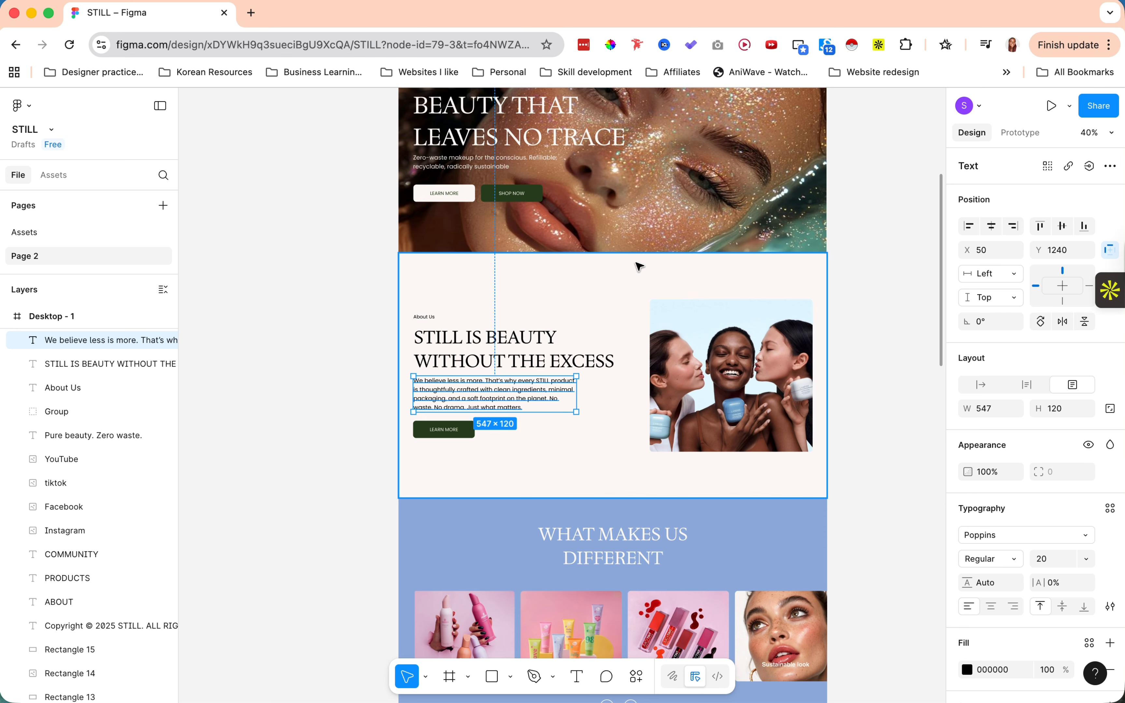
scroll(638, 266, "up", 10)
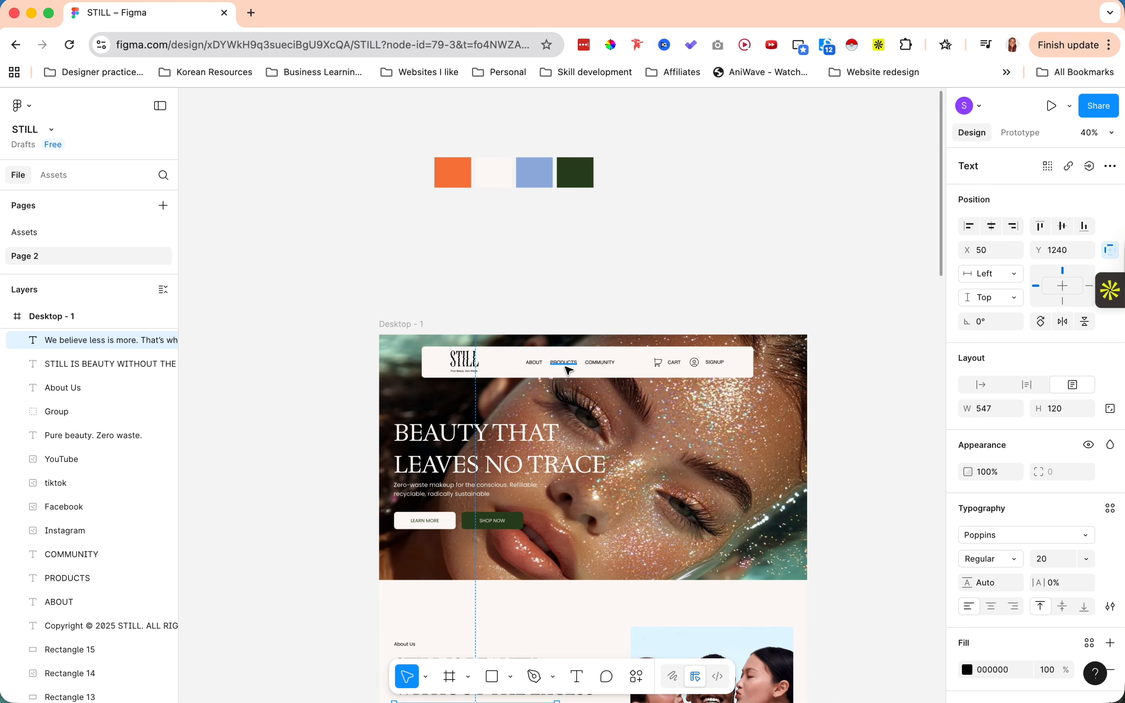
left_click(414, 442)
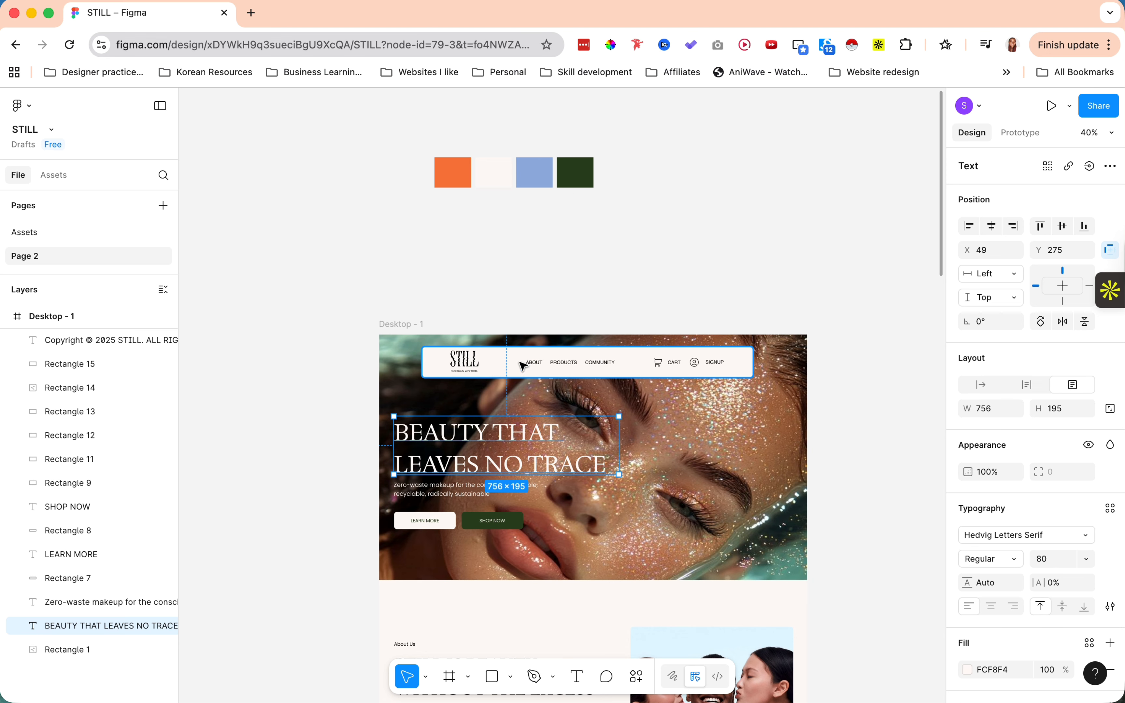
left_click(557, 303)
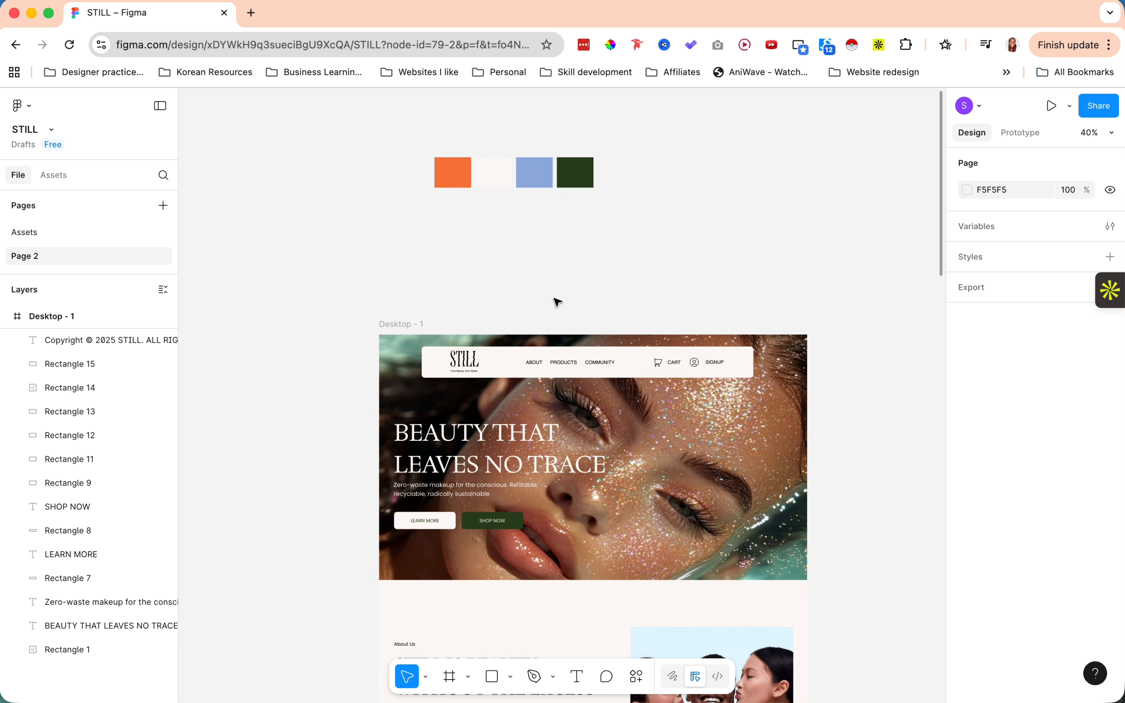
left_click(499, 395)
scroll(505, 400, "right", 5)
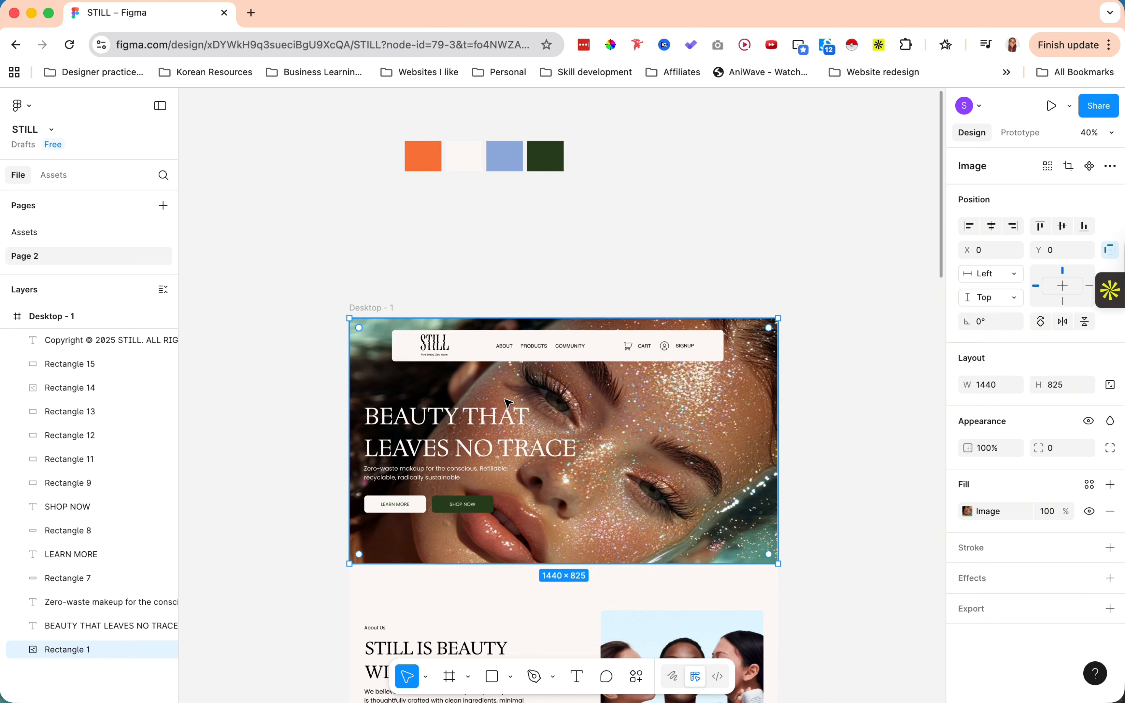
left_click(590, 329)
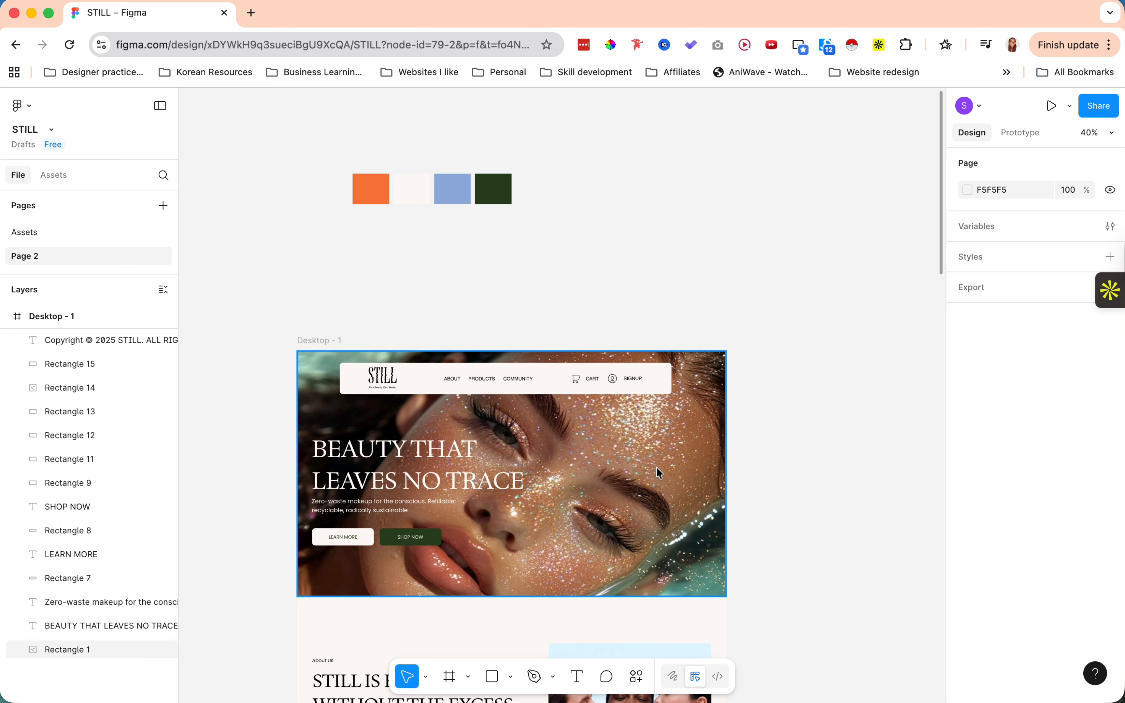
Rename the group holding the STILL logo and tagline in the navigation bar as Logo
scroll(649, 312, "up", 10)
scroll(649, 311, "down", 5)
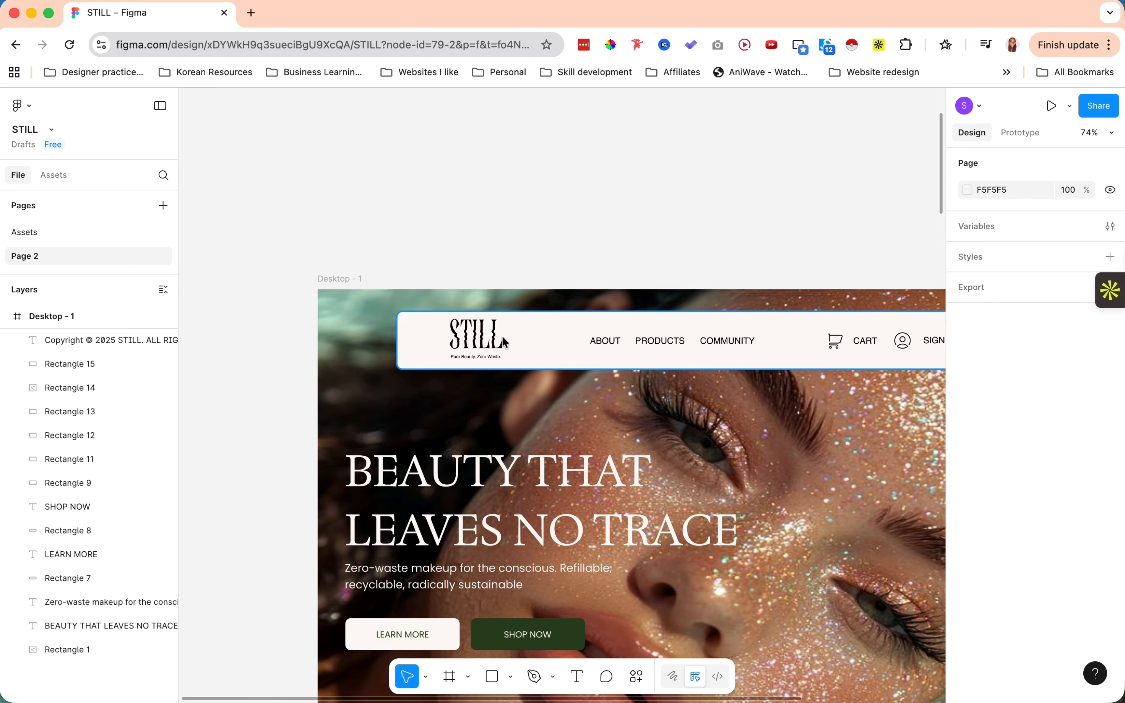
left_click(470, 346)
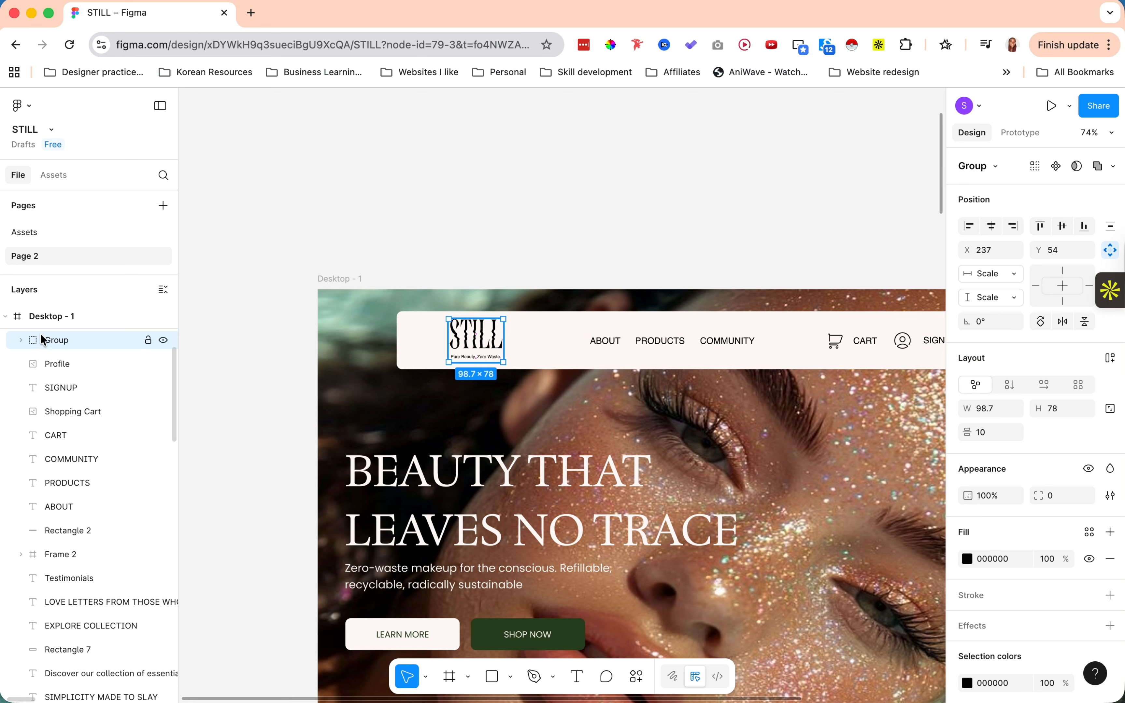
double_click(53, 340)
type("JL")
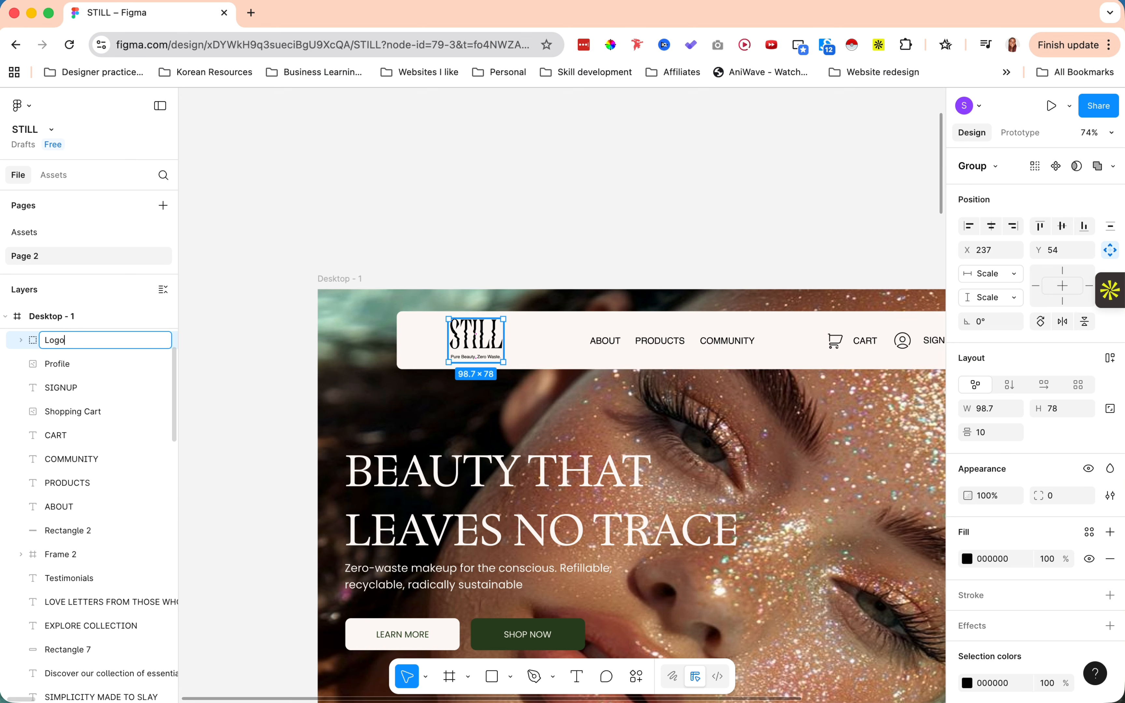
type("go")
key("Return")
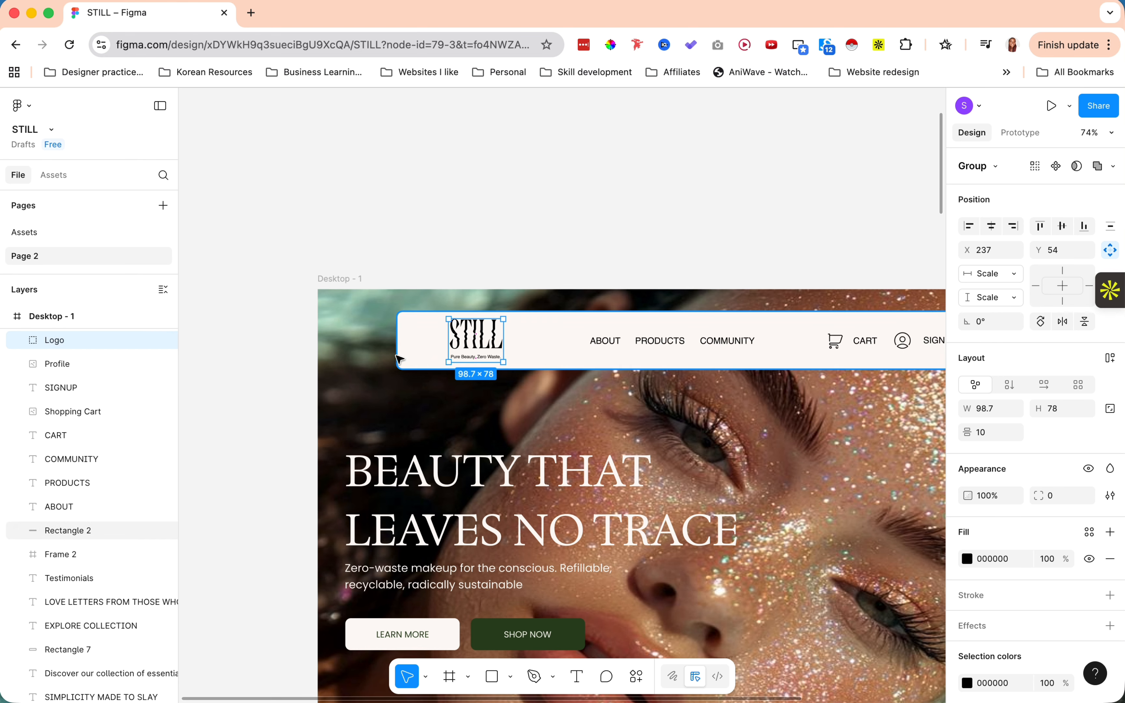
Wrap the ABOUT, PRODUCTS and COMMUNITY navigation links together in an auto layout frame
left_click(609, 343)
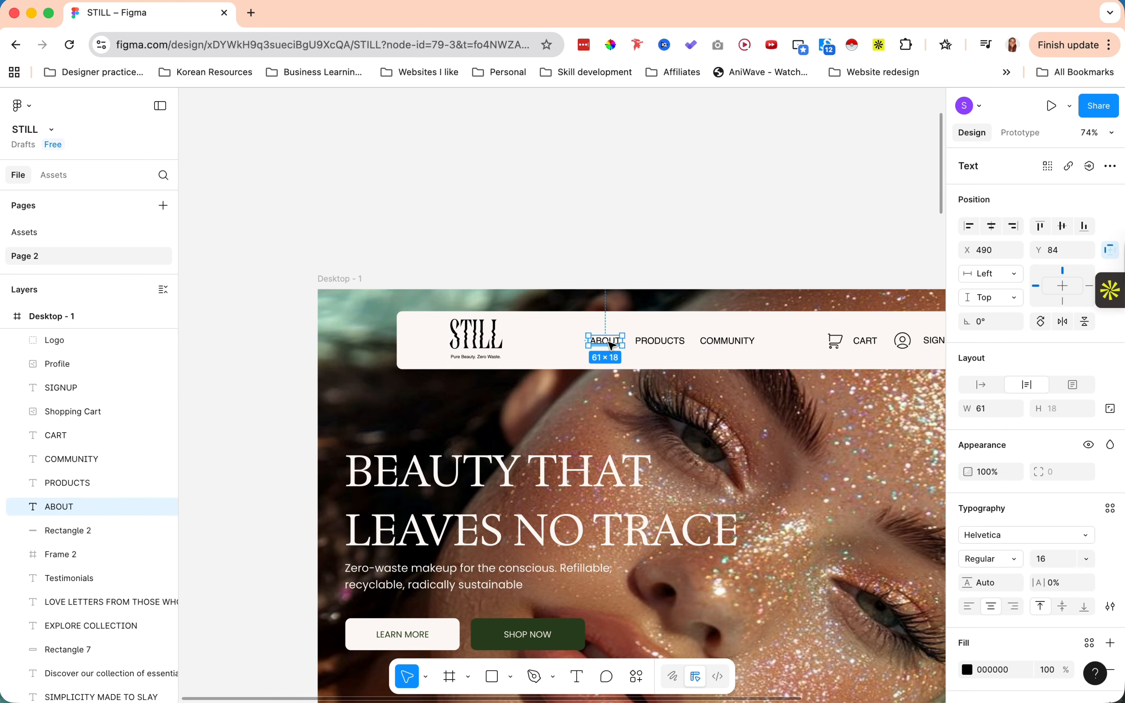
left_click(651, 341, "shift")
left_click(735, 342, "shift")
right_click(736, 344)
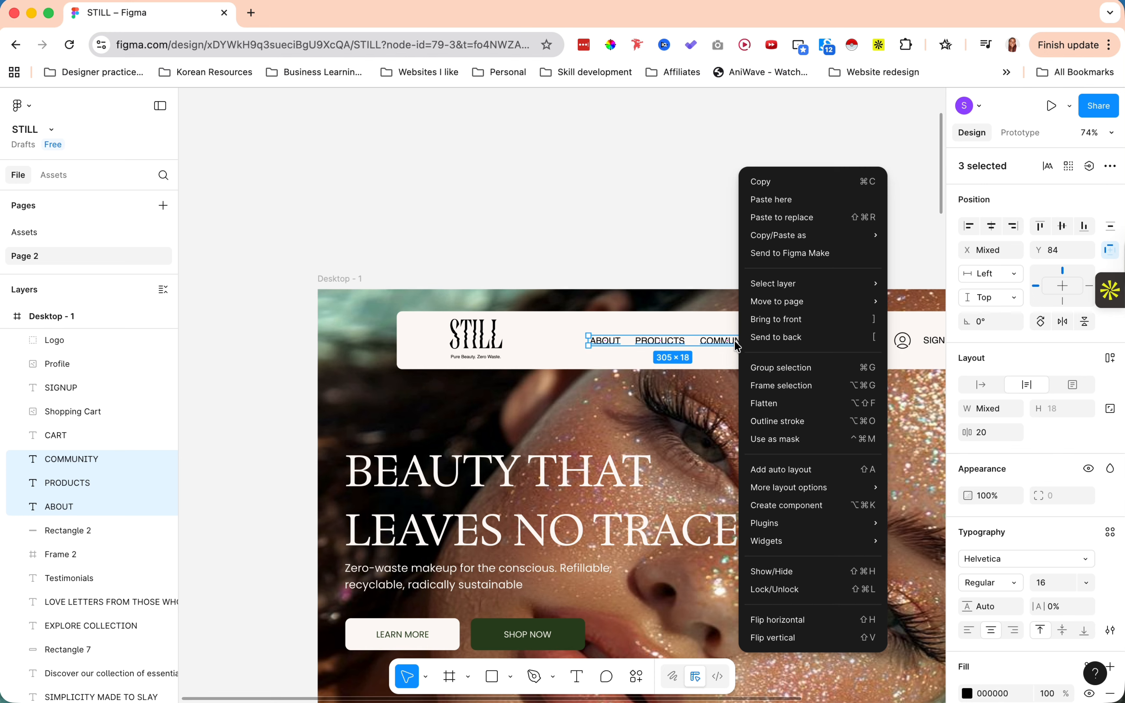
left_click(787, 471)
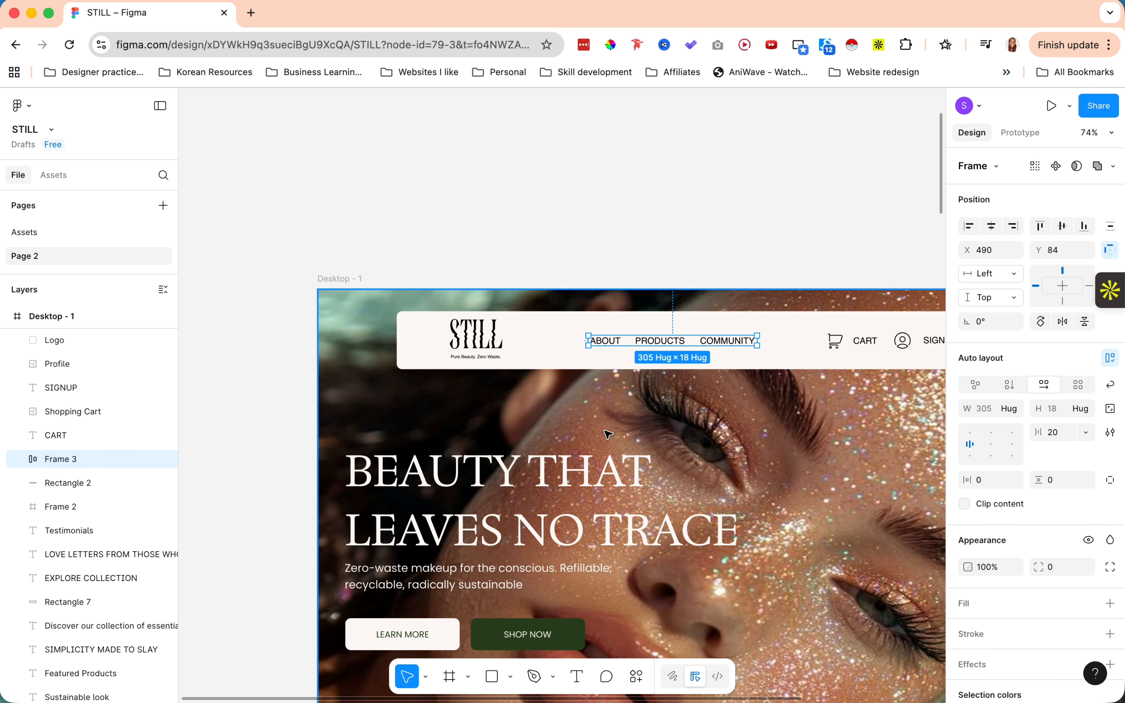
Wrap the shopping cart icon and the CART label in an auto layout frame
scroll(680, 356, "right", 5)
left_click(680, 356)
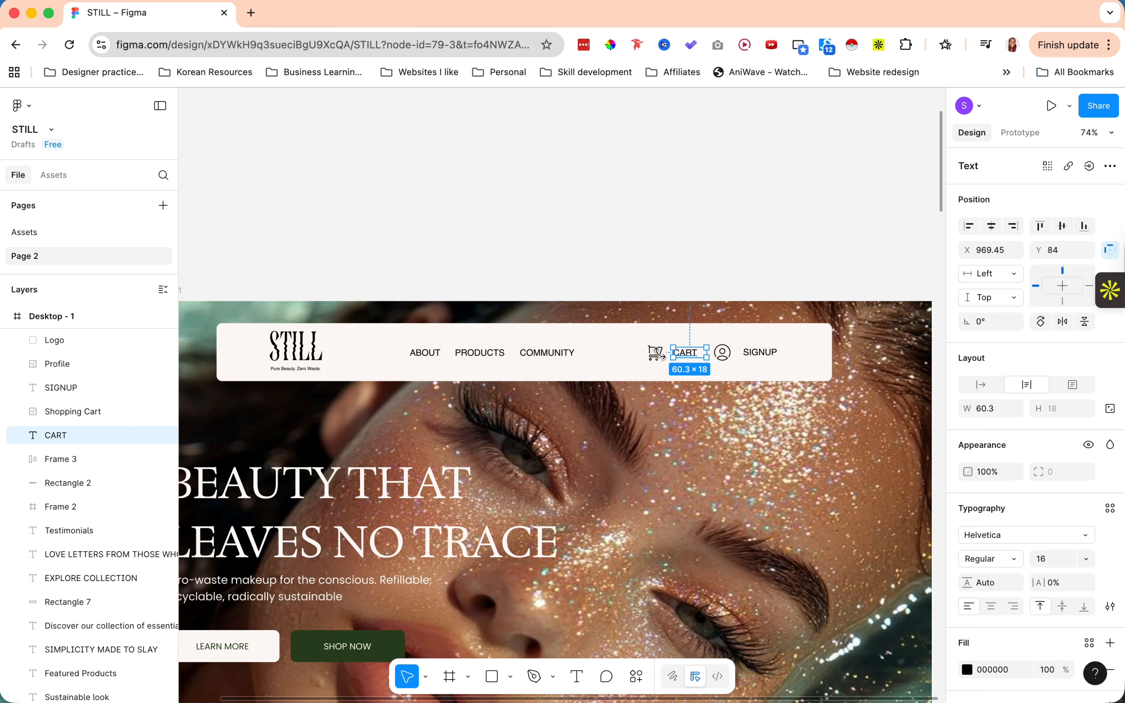
left_click(654, 356, "shift")
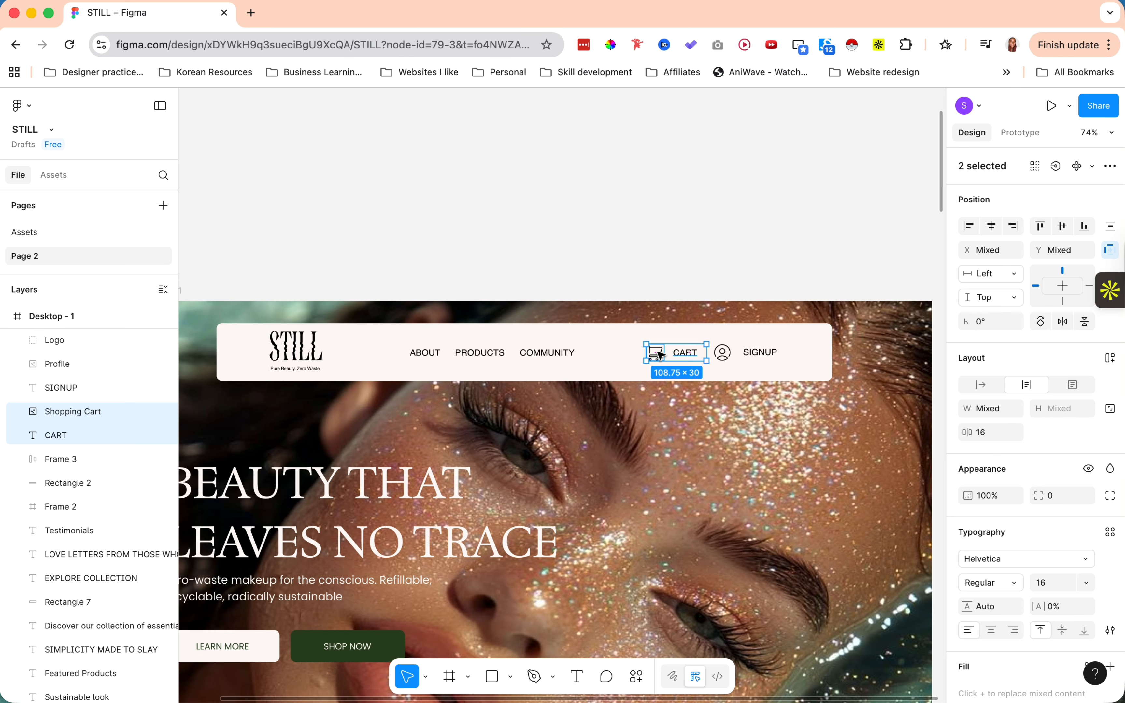
right_click(660, 355)
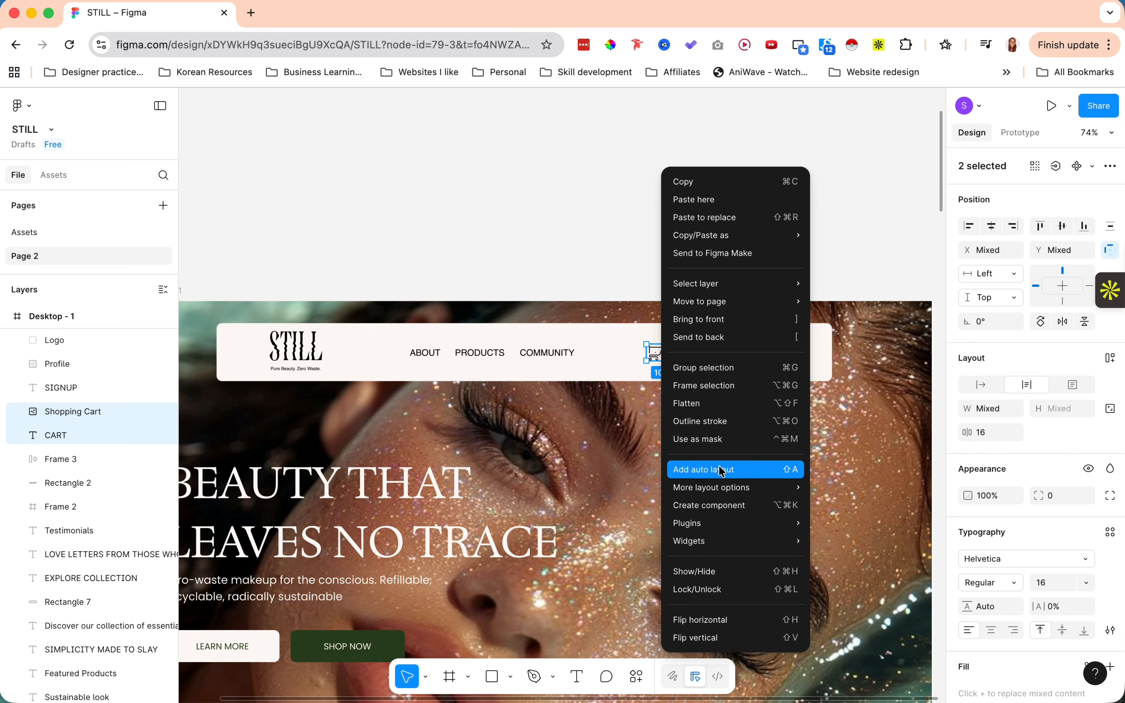
left_click(708, 473)
Wrap the profile icon and the SIGNUP label in their own auto layout frame
left_click(725, 354)
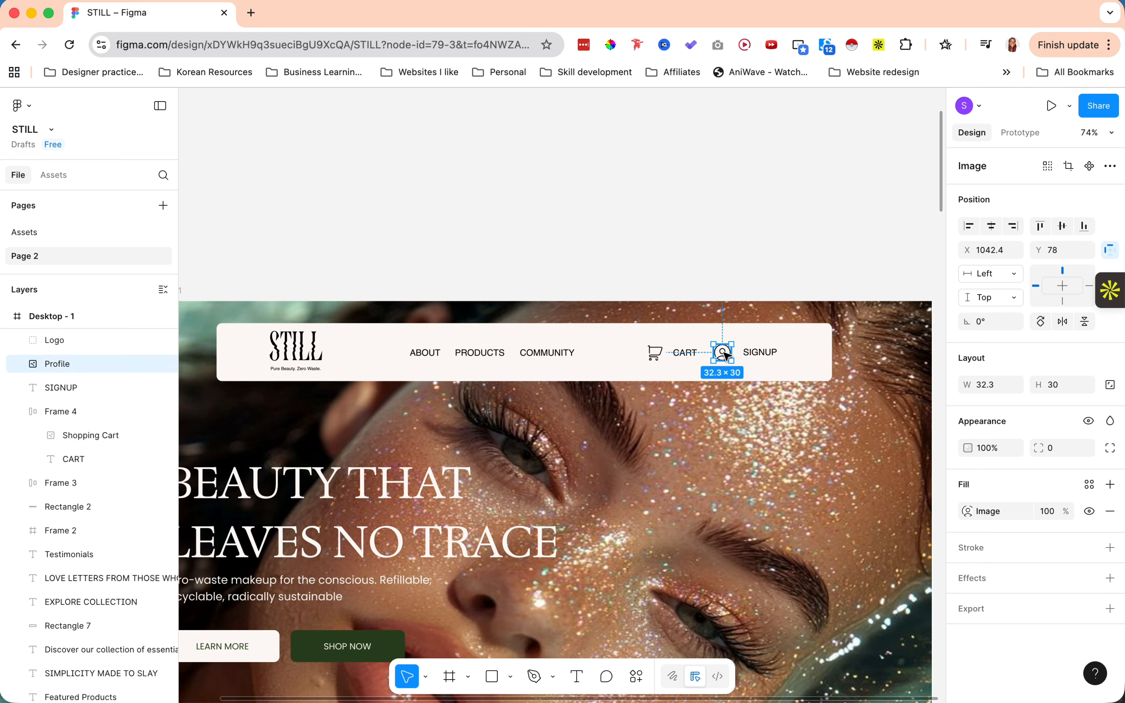
left_click(761, 359, "shift")
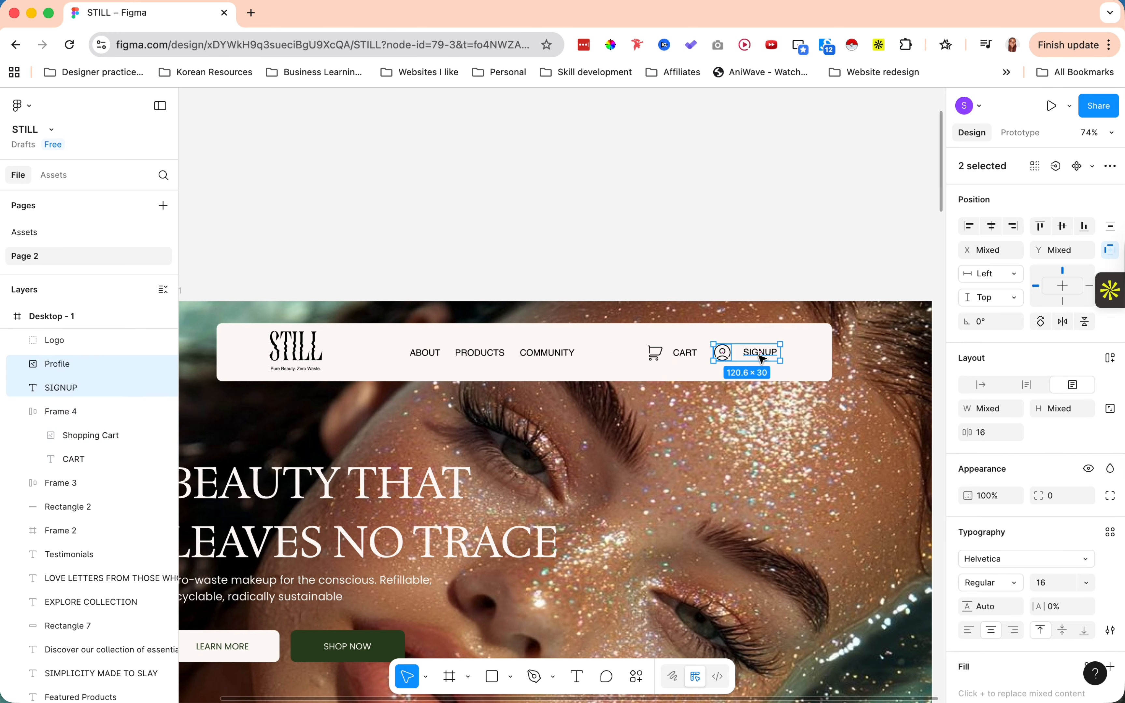
right_click(761, 359)
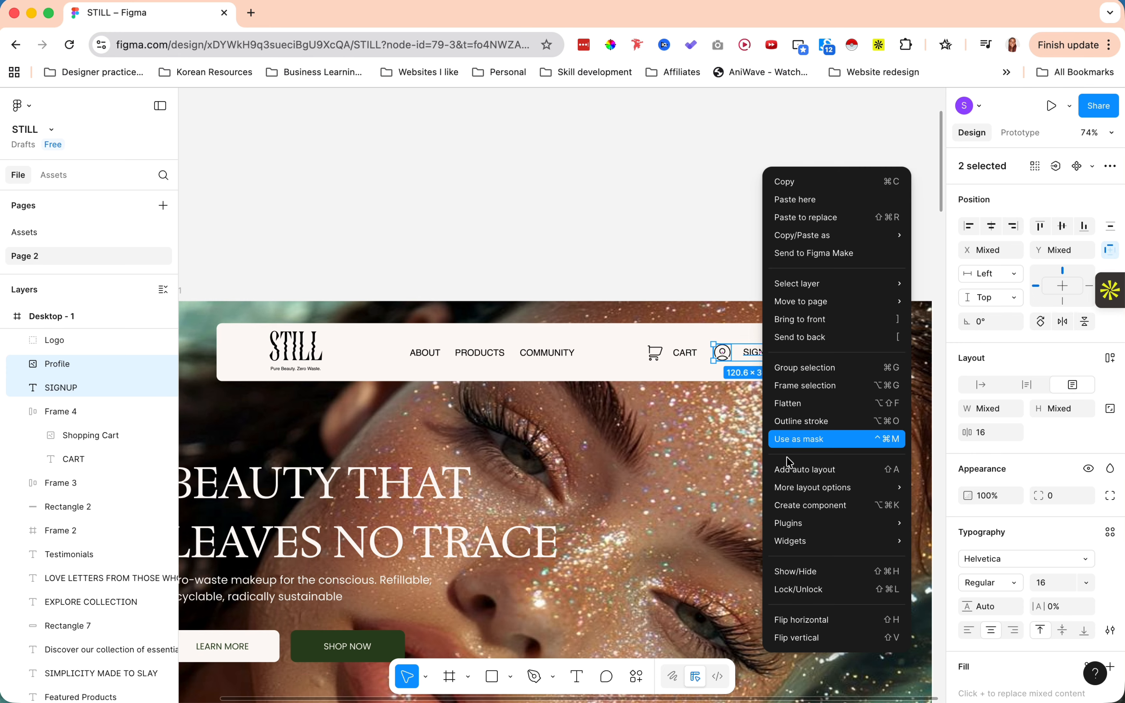
left_click(786, 469)
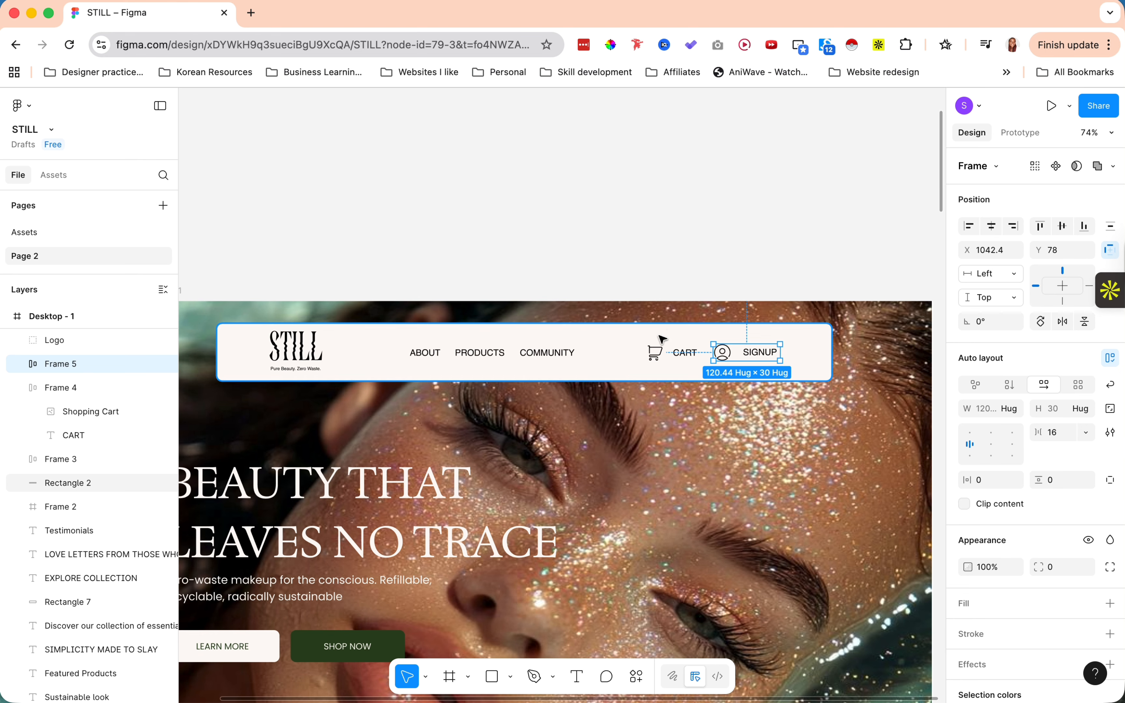
Combine the cart frame and the signup frame into one horizontal auto layout frame
left_click(655, 352)
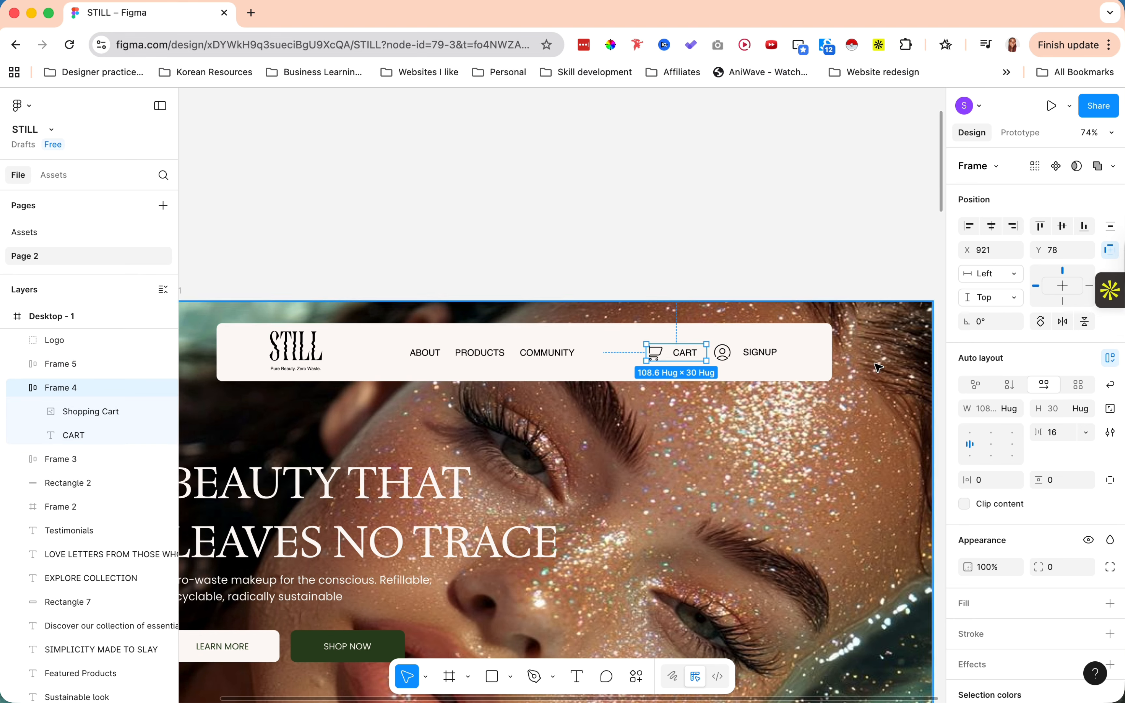
left_click(749, 364)
left_click(754, 362)
left_click(677, 354, "shift")
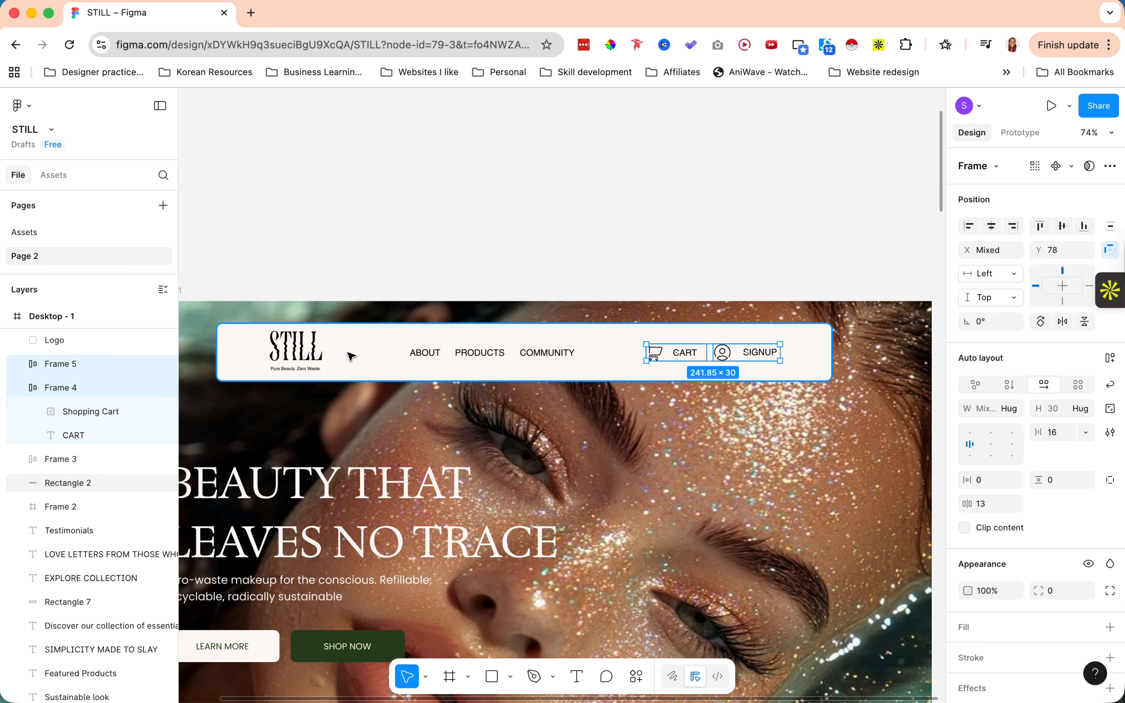
right_click(760, 355)
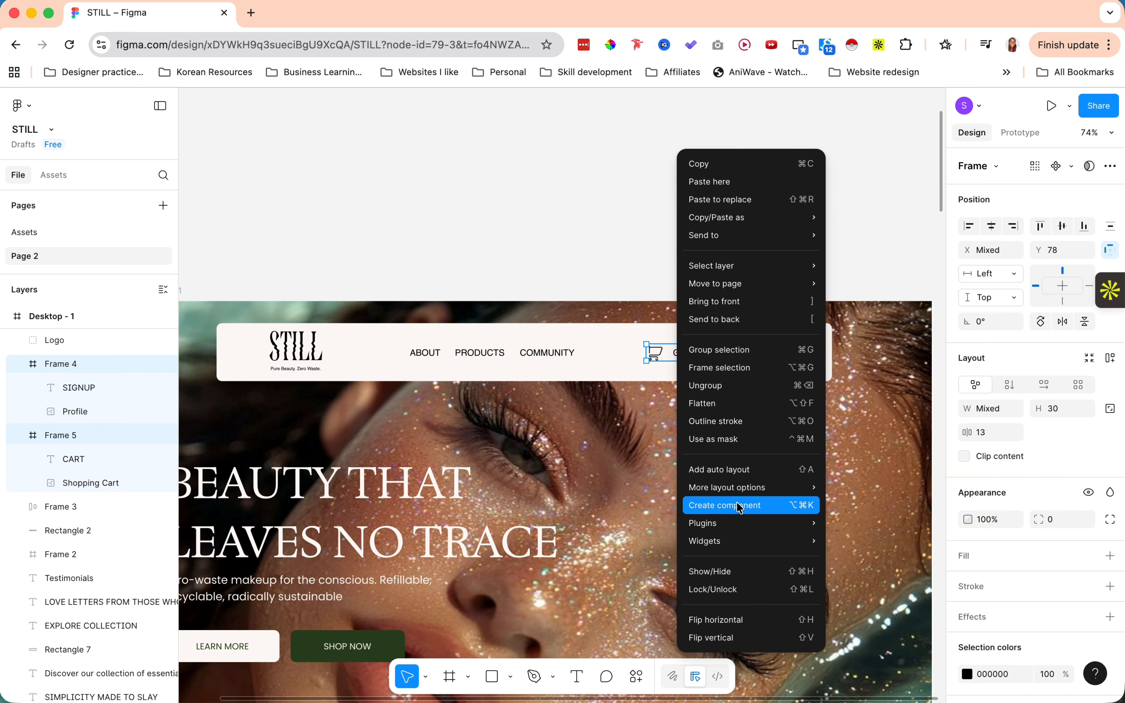
left_click(744, 469)
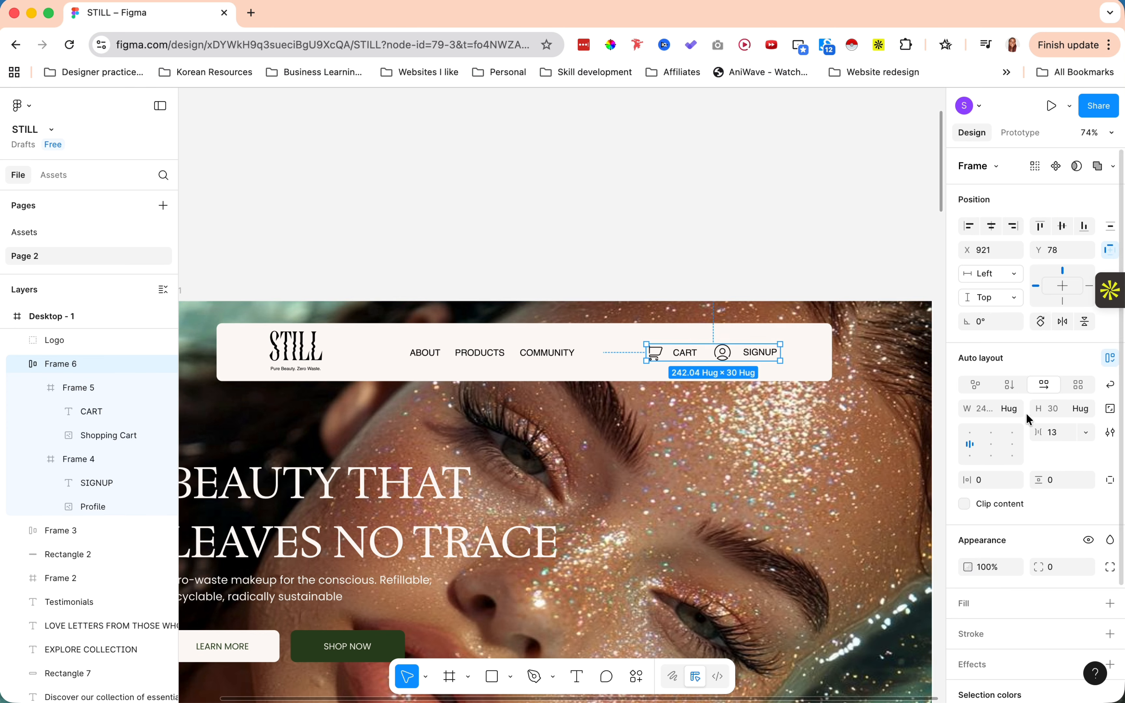
Set the gap between the cart and signup items in their auto layout frame to 15
left_click(1060, 439)
type("1")
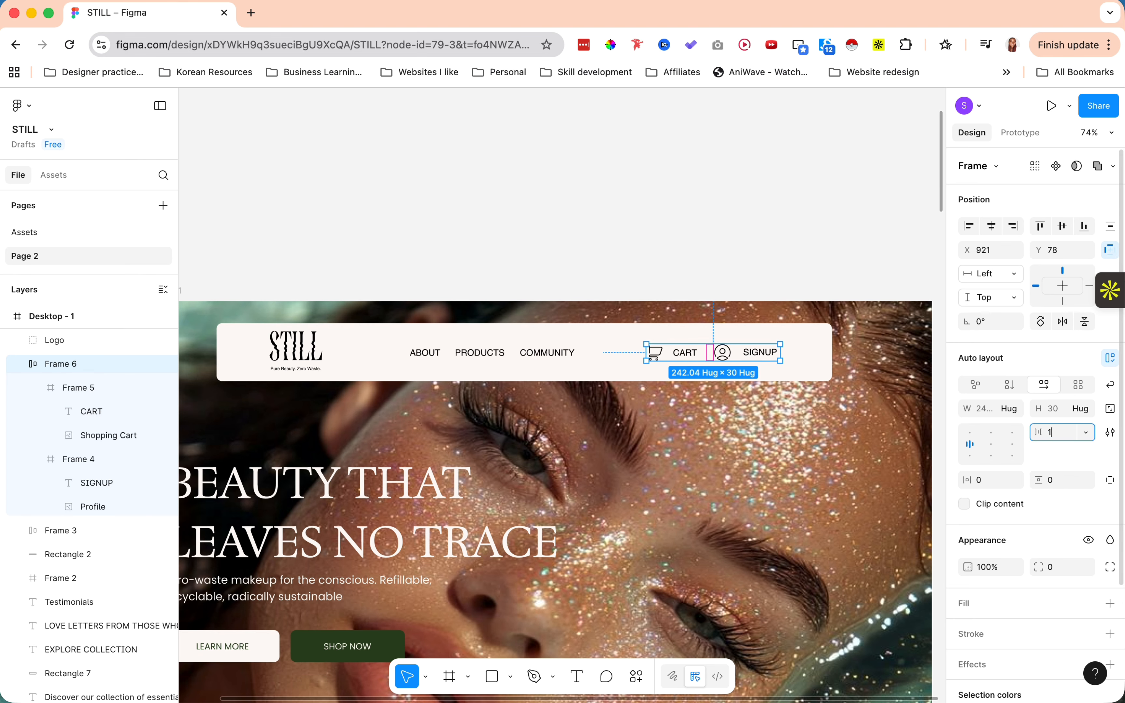
type("5")
key("Return")
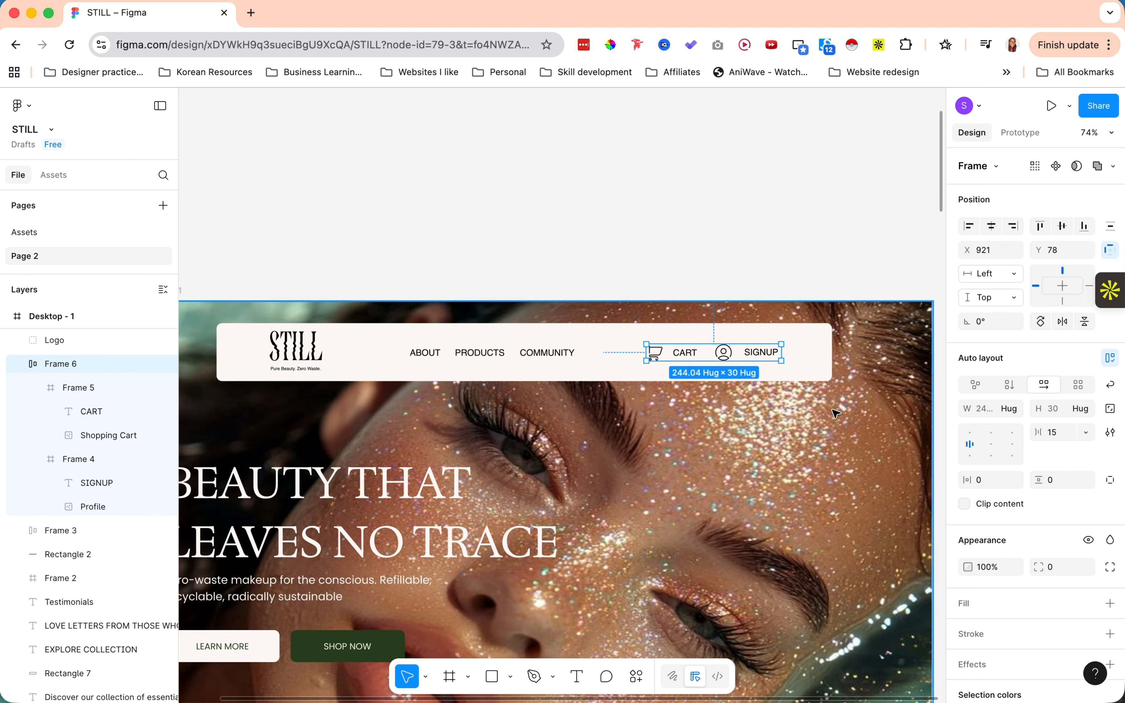
Wrap the logo, the navigation links and the cart and signup frame in one horizontal auto layout frame
left_click(528, 353)
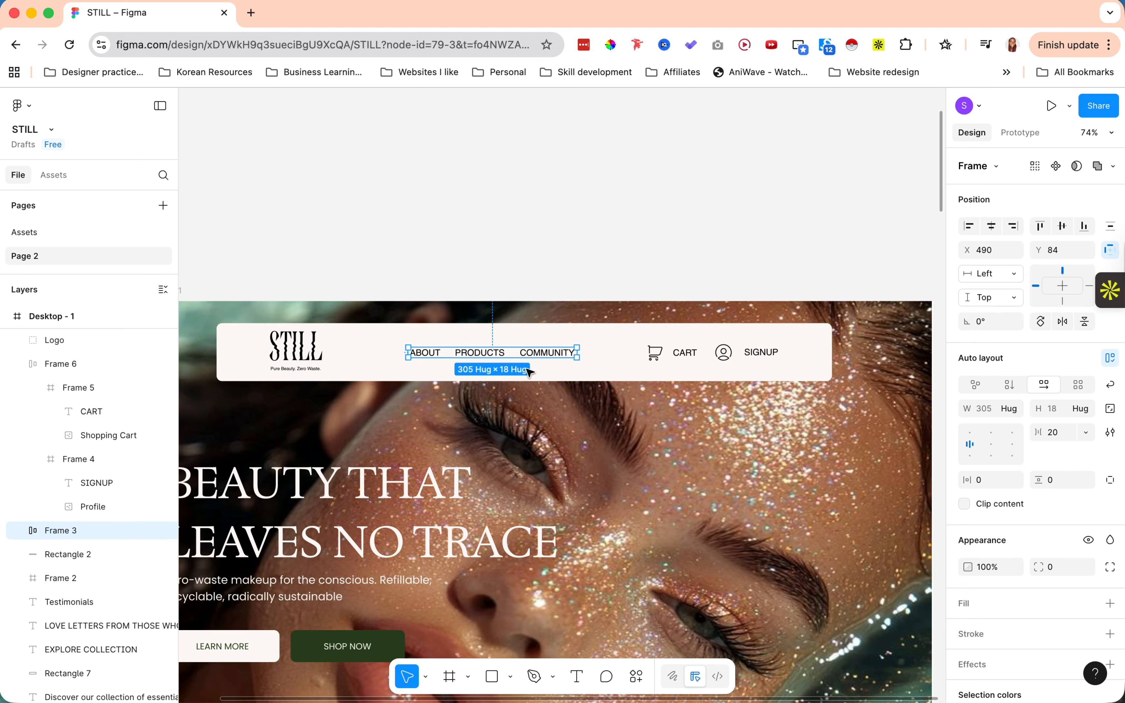
left_click(296, 365)
left_click(463, 360, "shift")
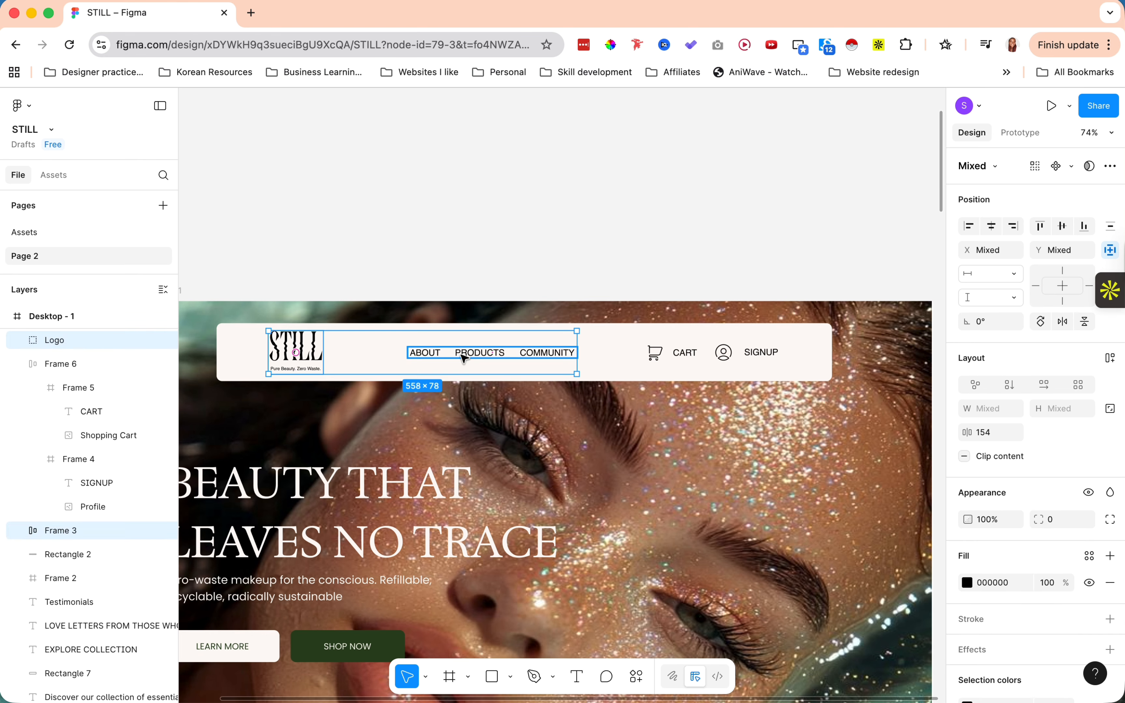
left_click(678, 348, "shift")
right_click(679, 350)
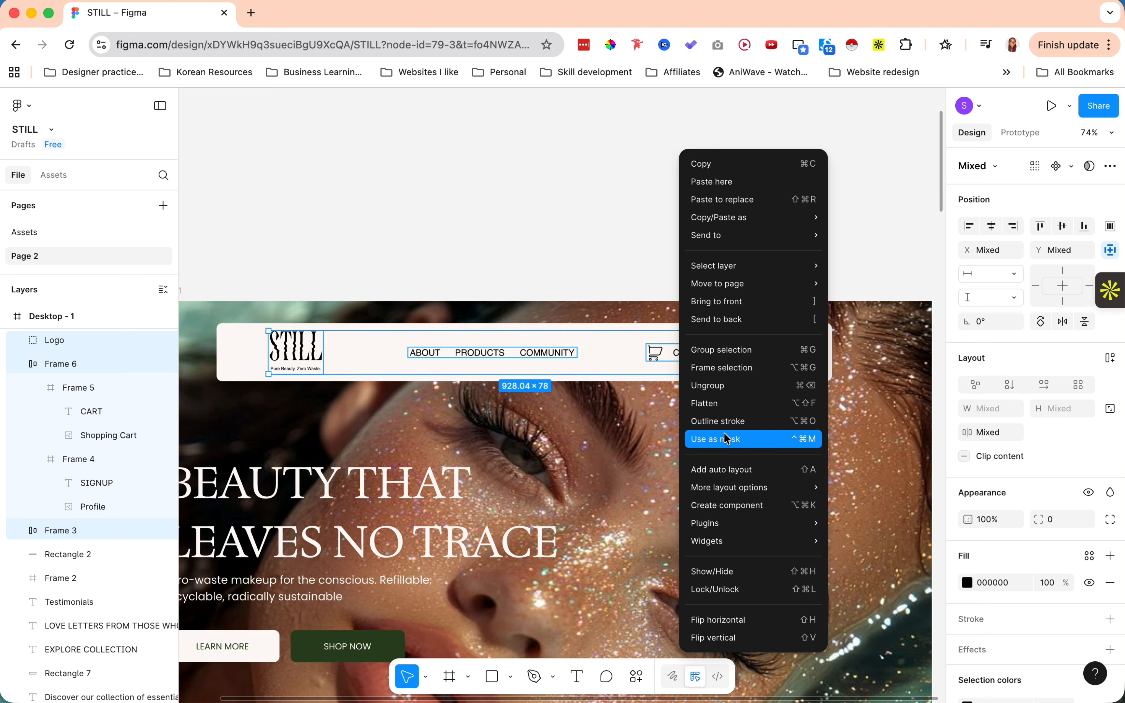
left_click(728, 470)
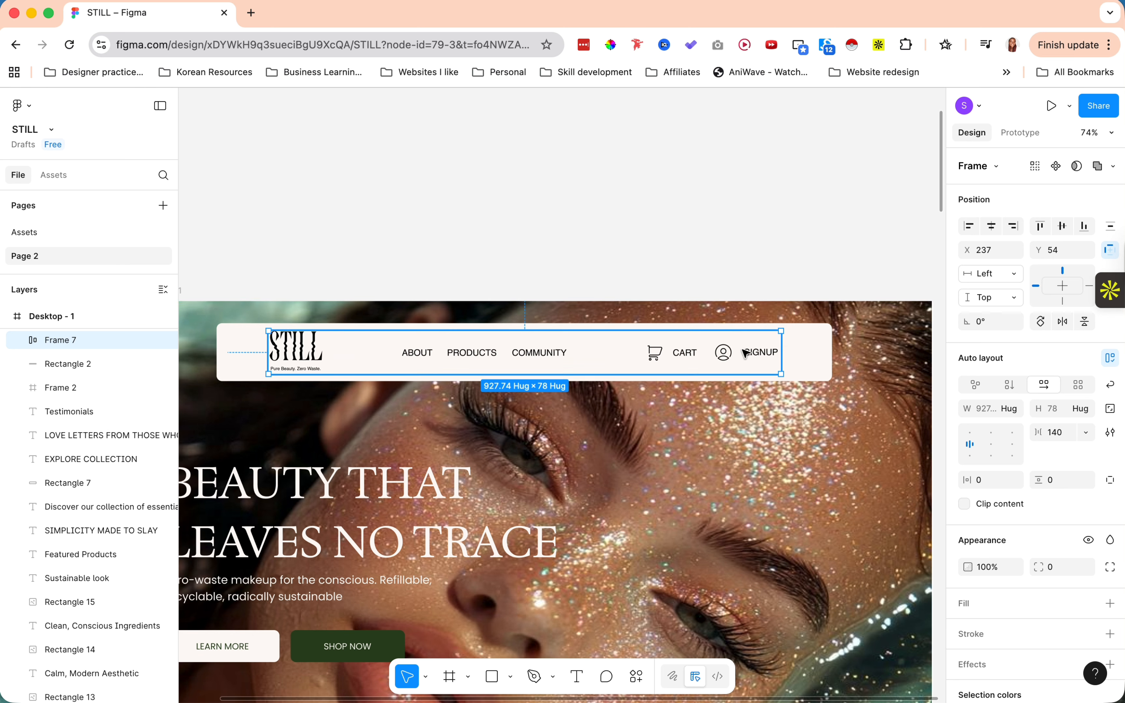
Nudge the navigation content to X 236 and enclose it with its background rectangle in a plain frame
left_click_drag(741, 353, 739, 352)
scroll(793, 334, "left", 2)
scroll(794, 334, "down", 1)
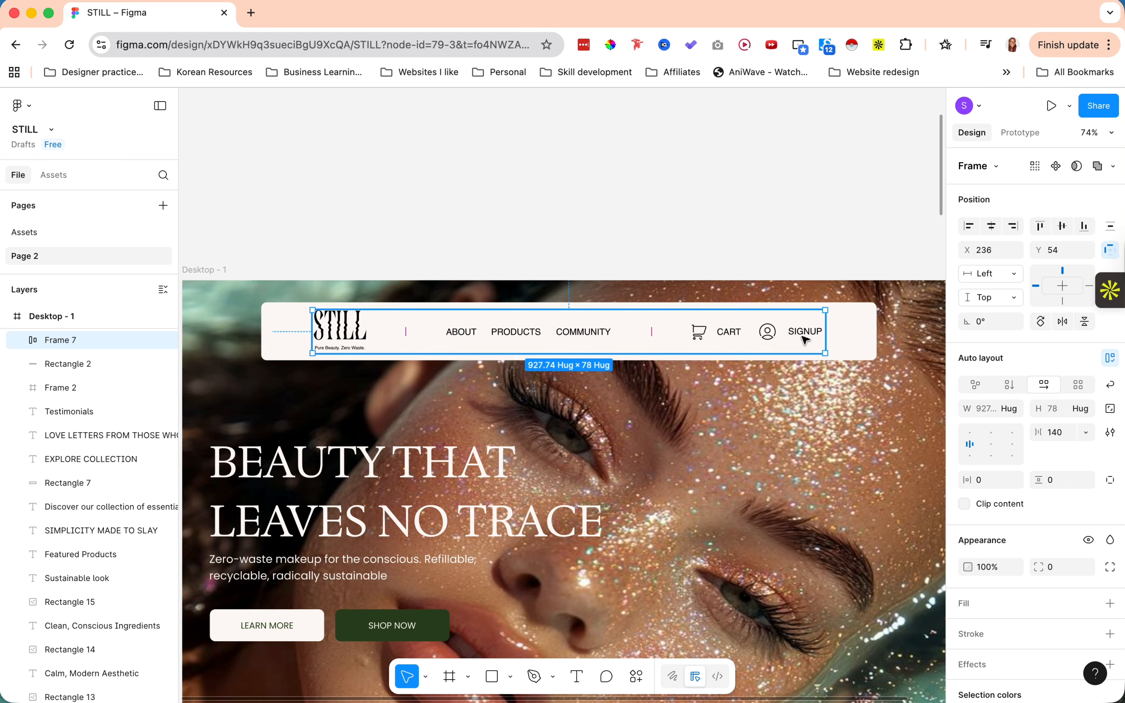
left_click(864, 346, "shift")
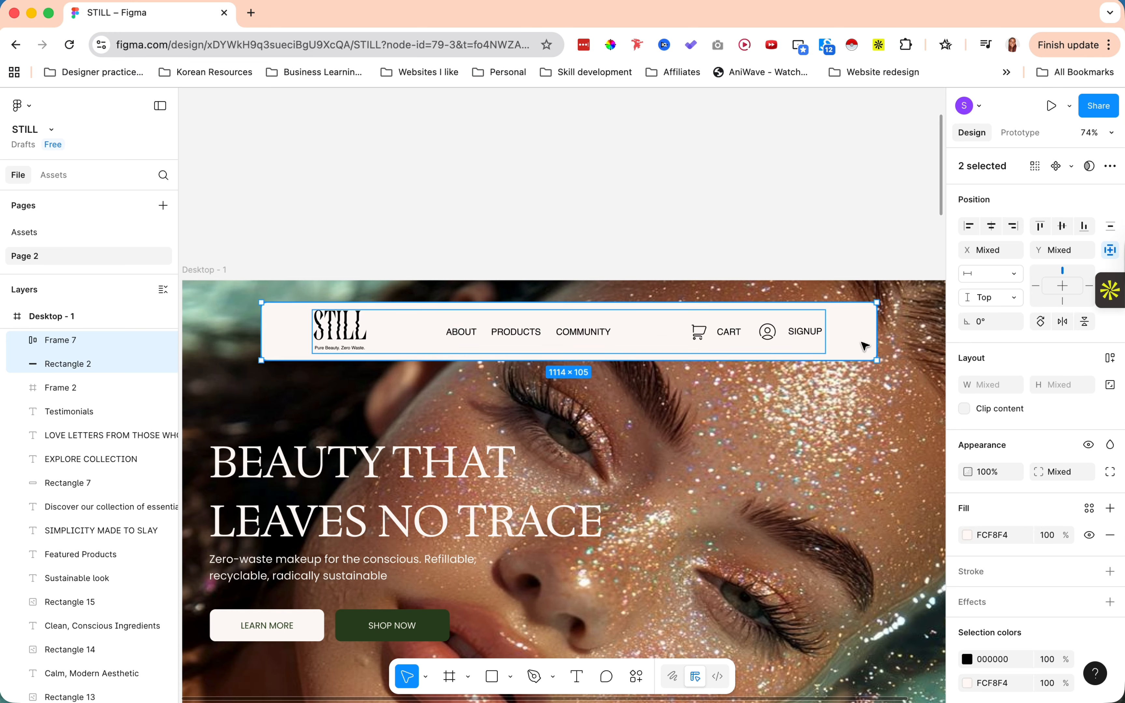
right_click(864, 345)
left_click(913, 370)
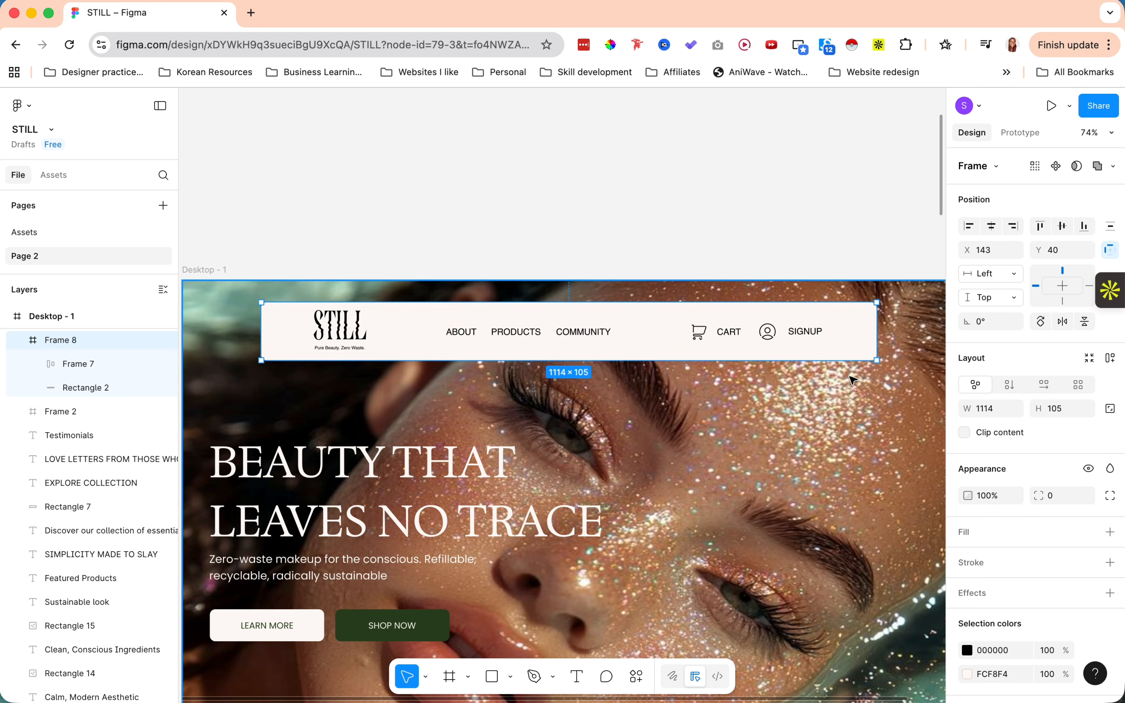
Wrap the hero headline and the supporting text below it in a vertical auto layout frame
scroll(625, 393, "down", 5)
scroll(625, 393, "left", 5)
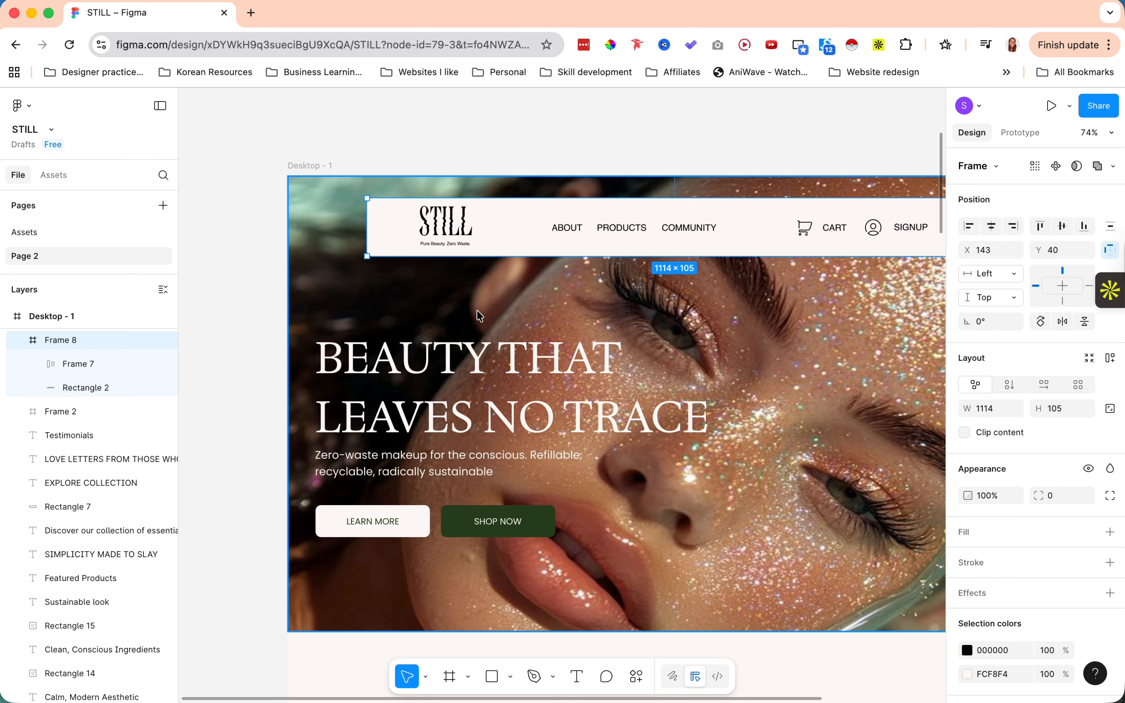
left_click(399, 378)
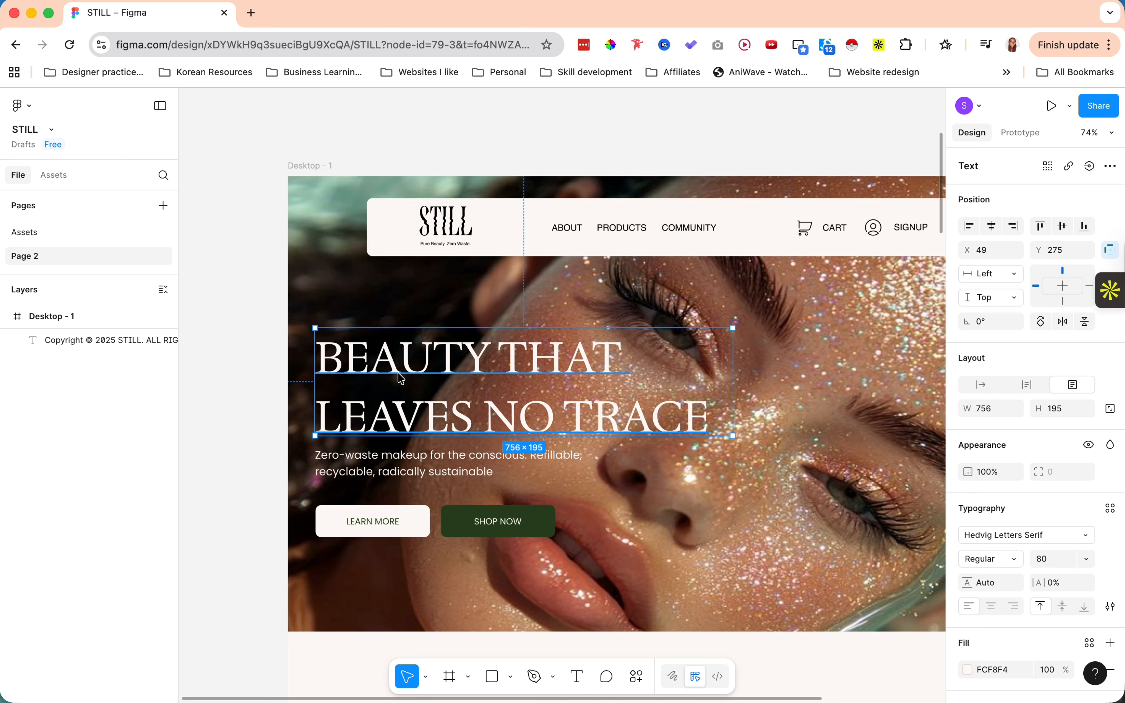
left_click(373, 460, "shift")
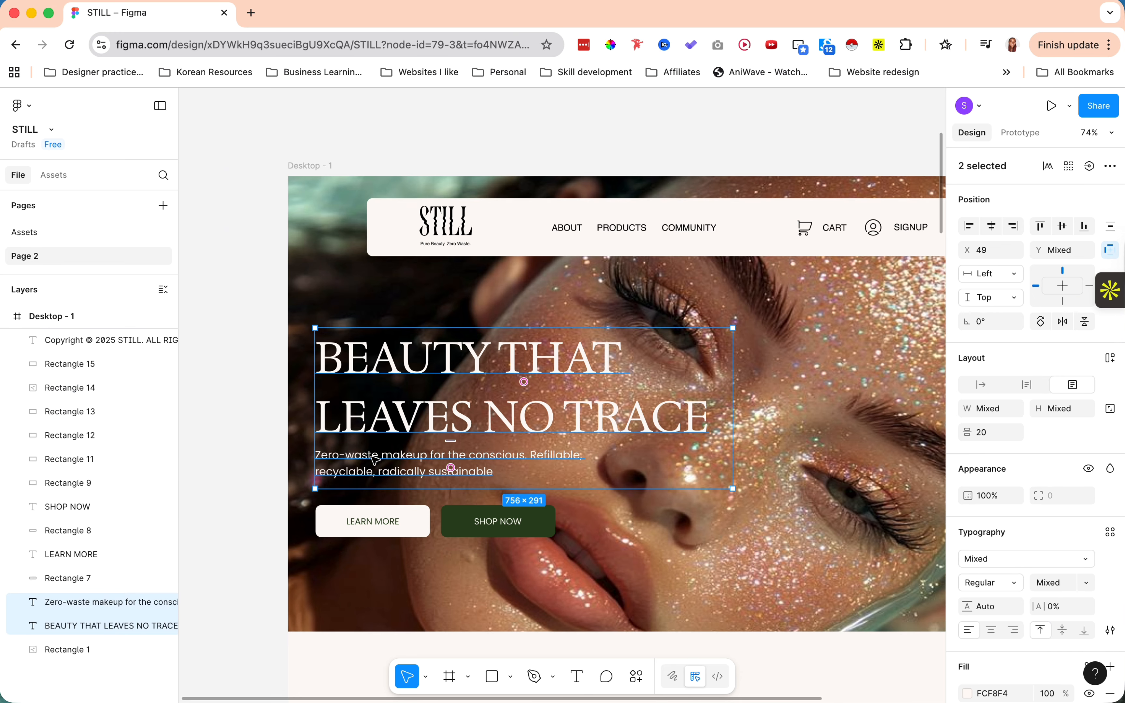
right_click(377, 459)
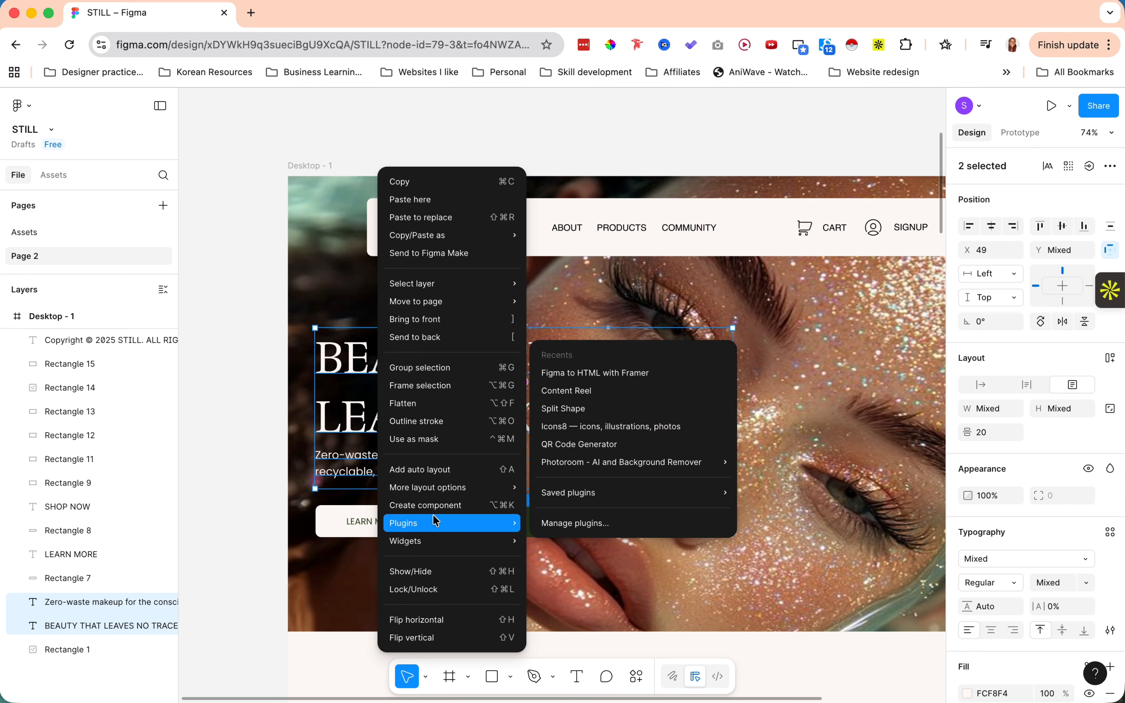
mouse_move(429, 544)
left_click(436, 469)
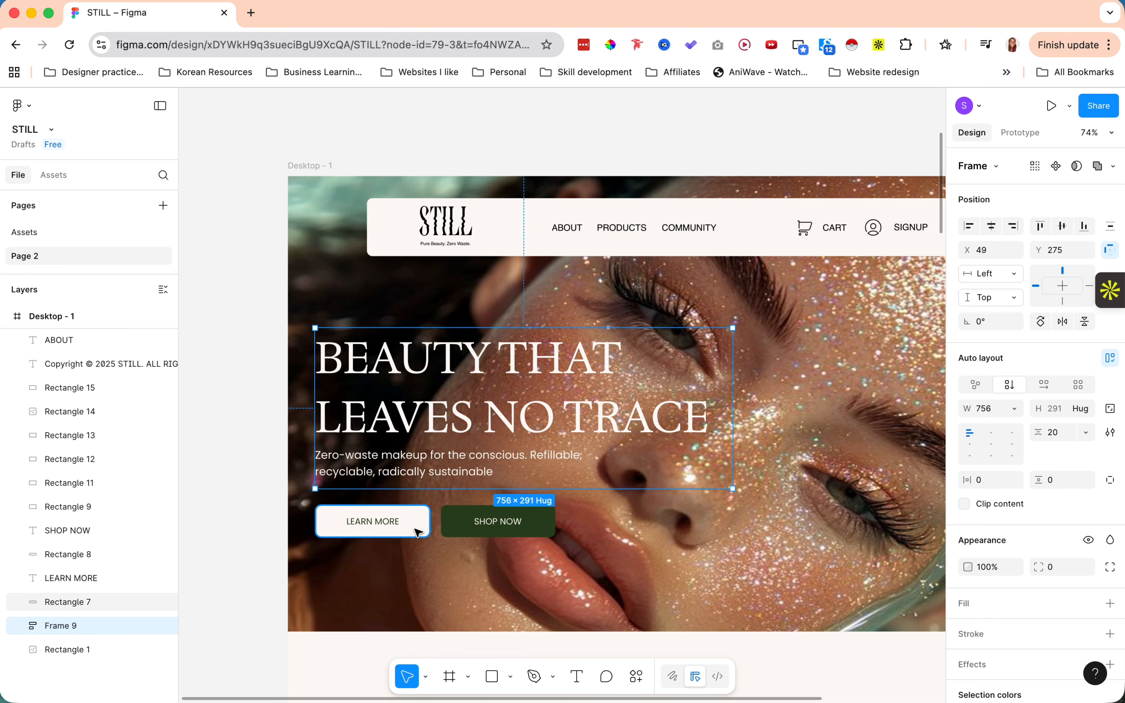
Turn the hero's LEARN MORE text and its button background into one auto layout frame
left_click(390, 527)
left_click(422, 530, "shift")
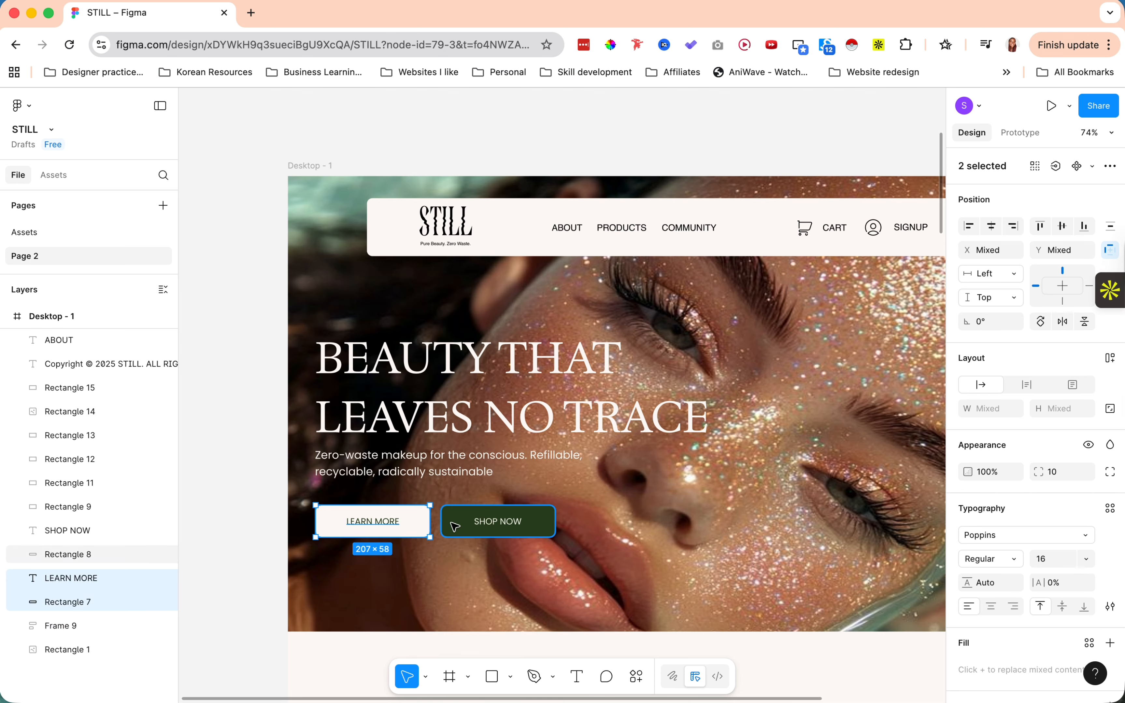
right_click(421, 529)
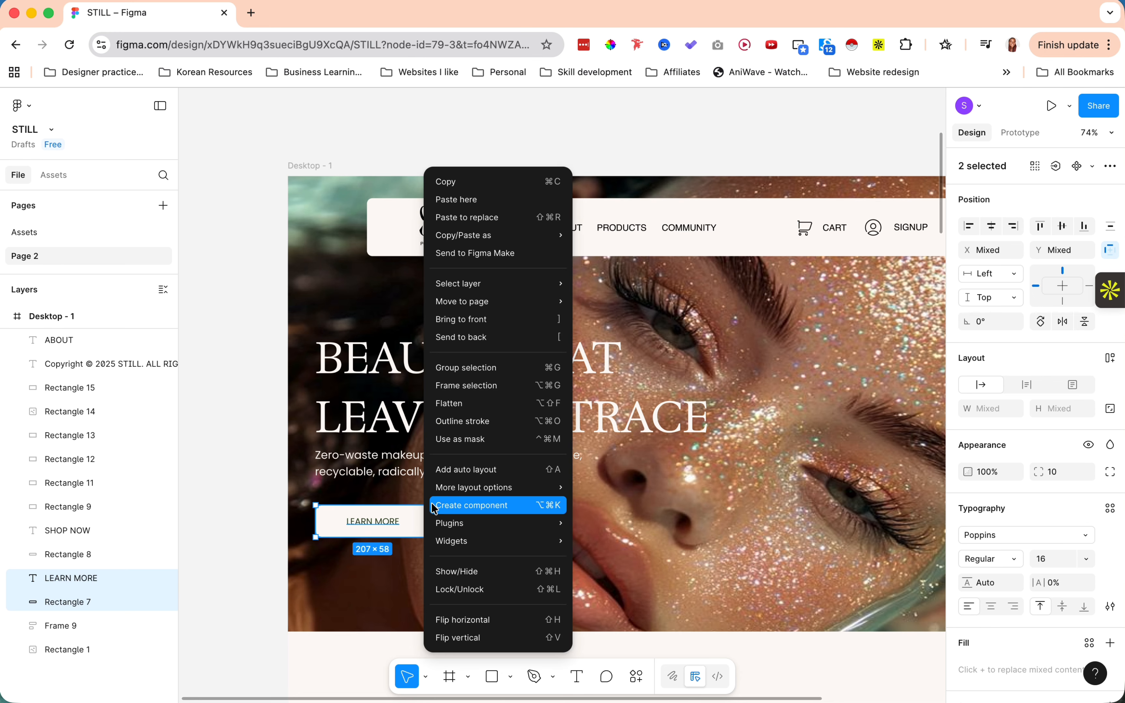
left_click(316, 551)
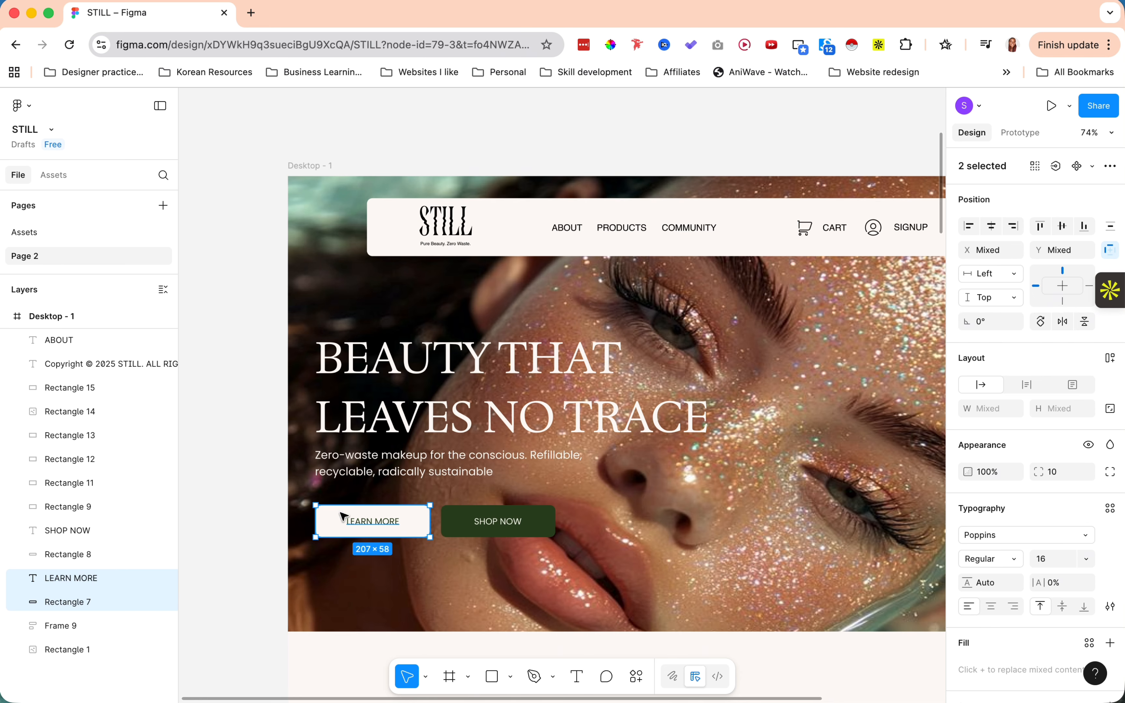
right_click(396, 529)
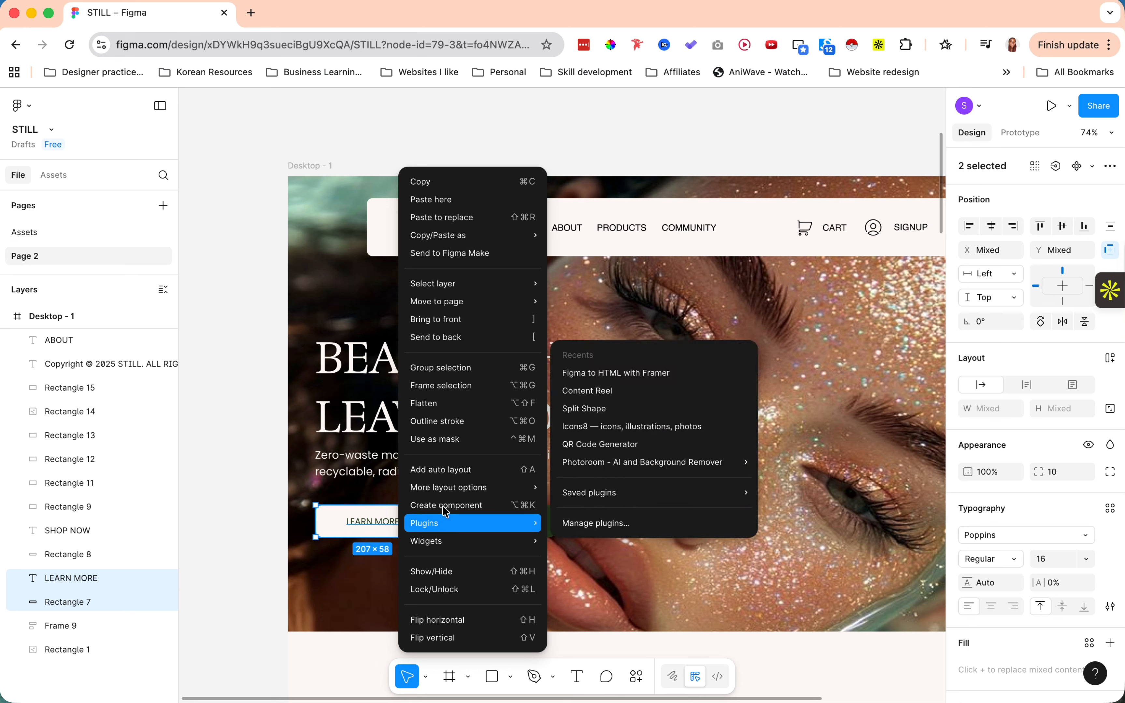
left_click(449, 469)
Turn the hero's SHOP NOW text and its green background into one auto layout frame
left_click(519, 530)
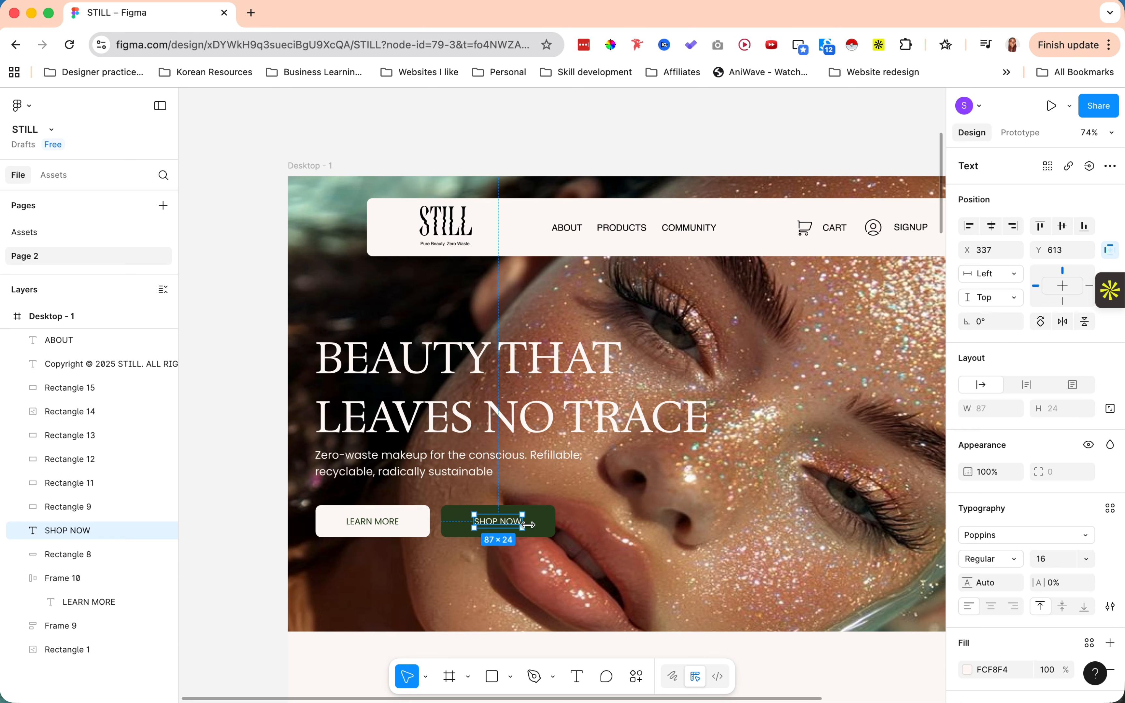
left_click(535, 523, "shift")
right_click(545, 525)
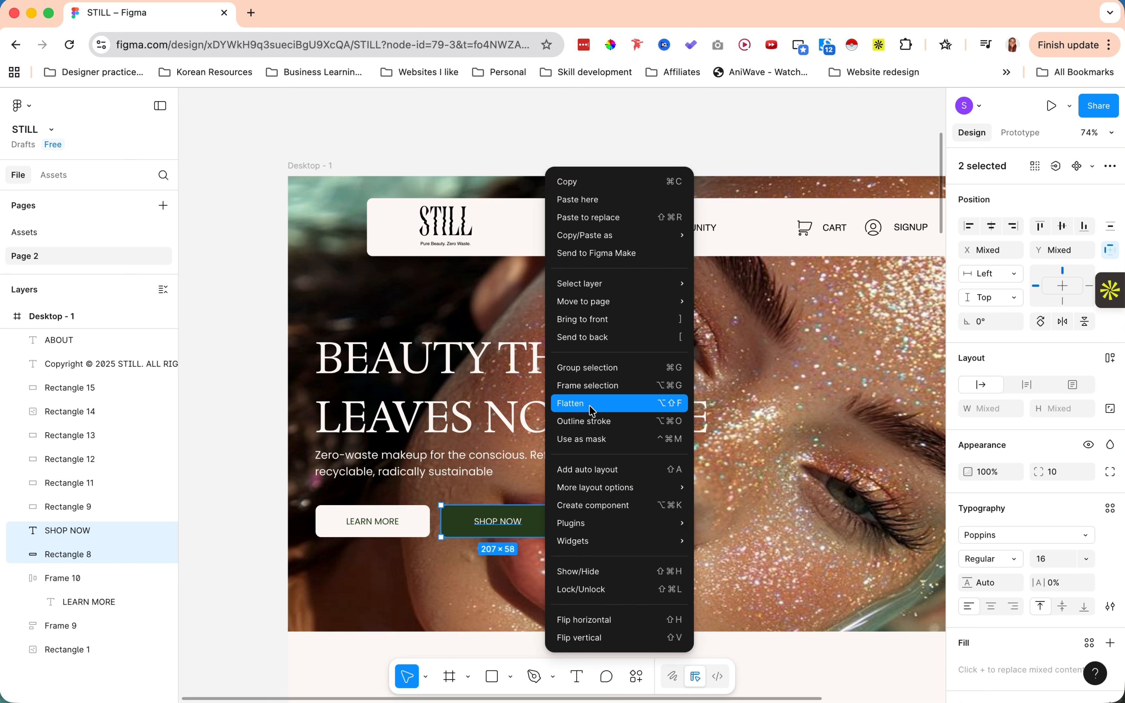
left_click(583, 471)
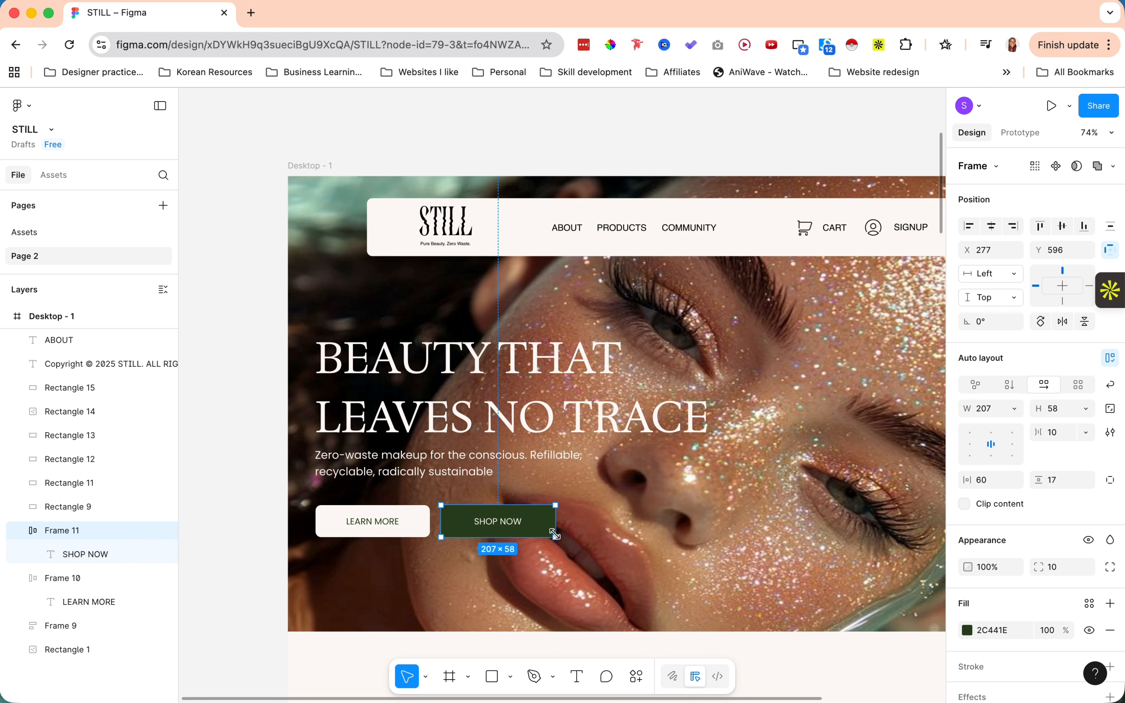
Combine the LEARN MORE and SHOP NOW buttons into one horizontal auto layout frame
left_click(415, 516, "shift")
right_click(460, 527)
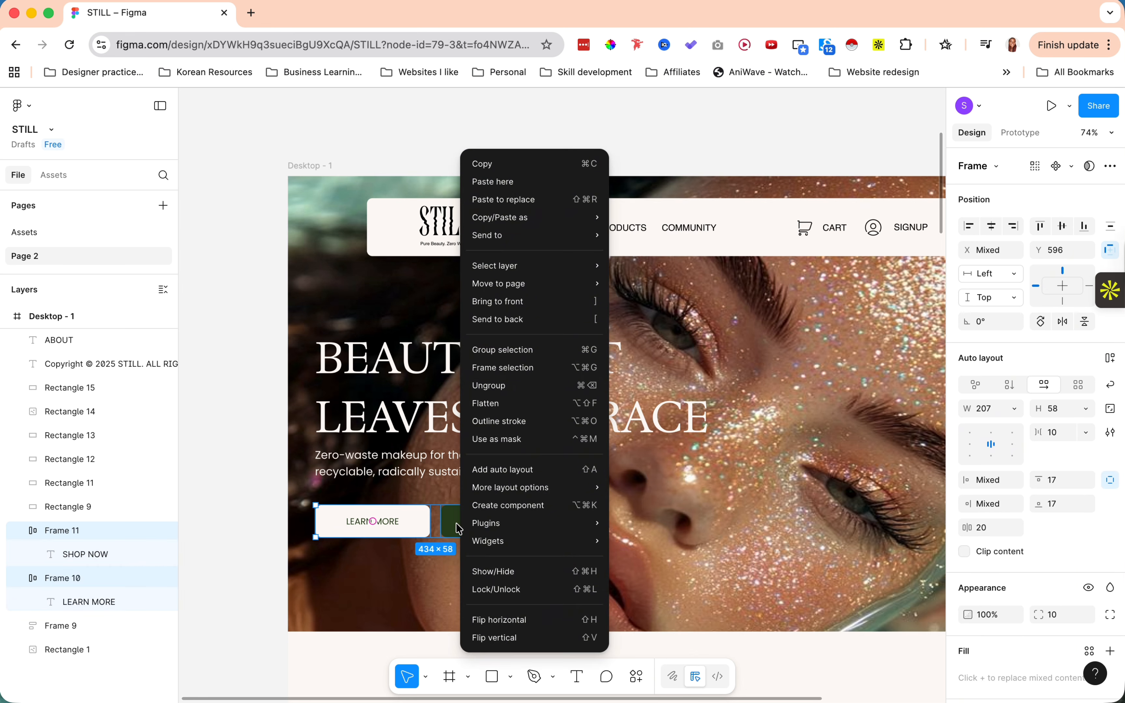
left_click(512, 471)
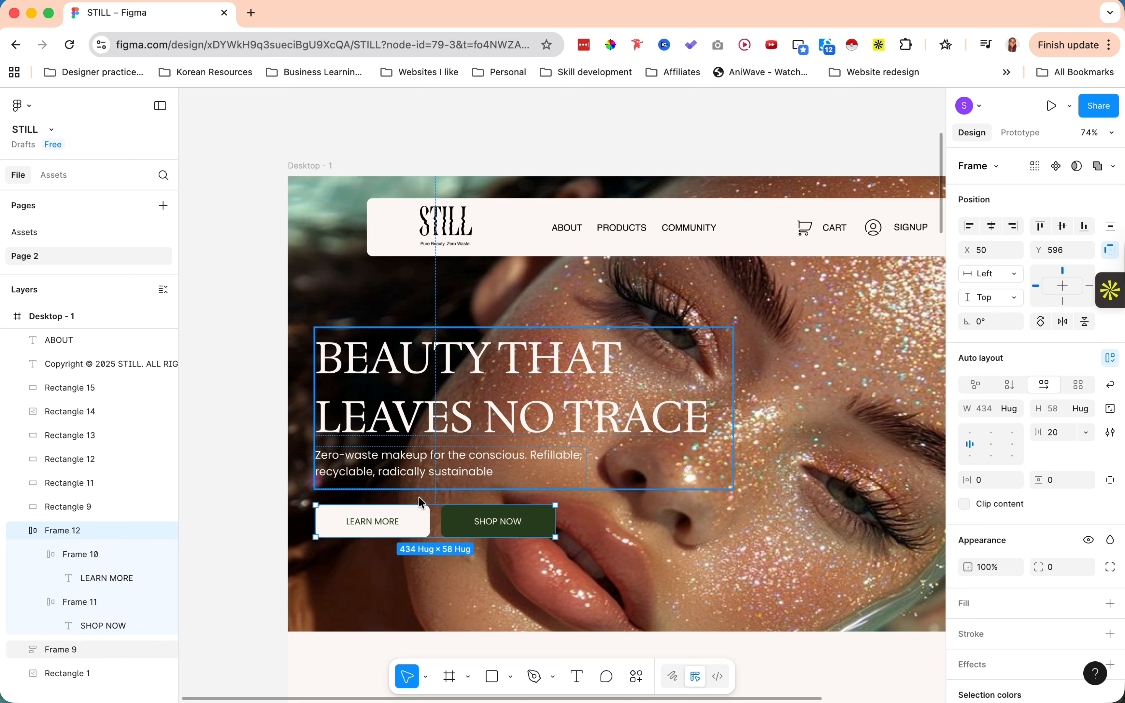
Stack the hero text frame and the button row in one vertical auto layout frame
left_click(436, 475, "shift")
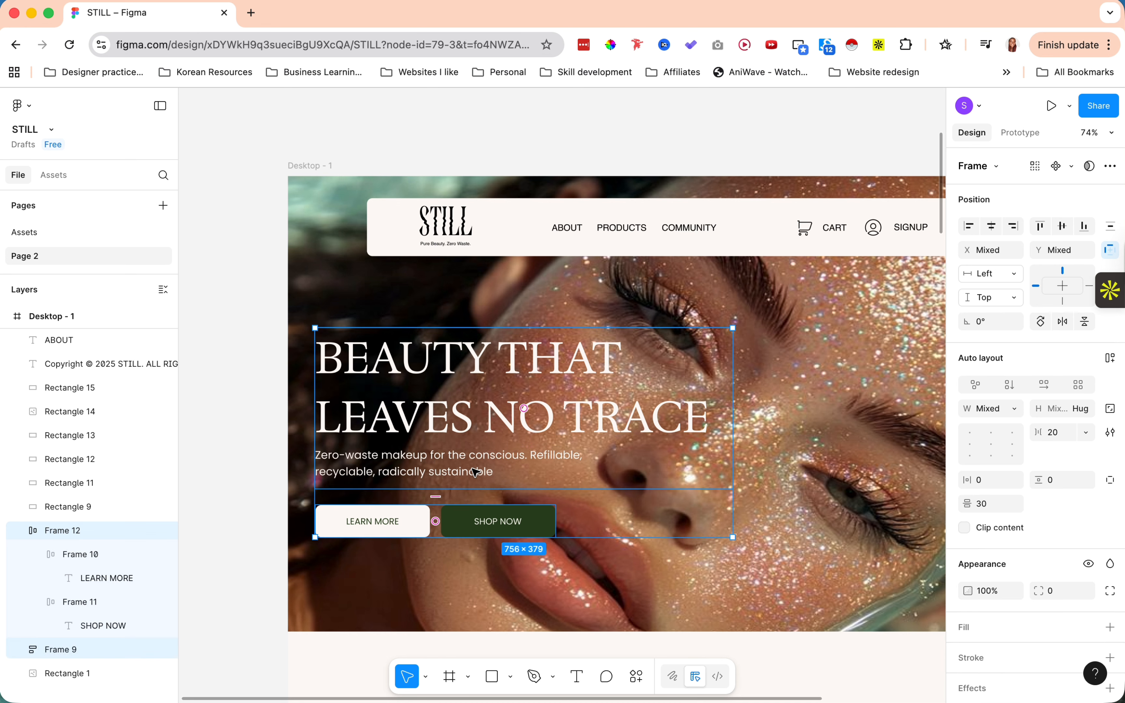
right_click(484, 451)
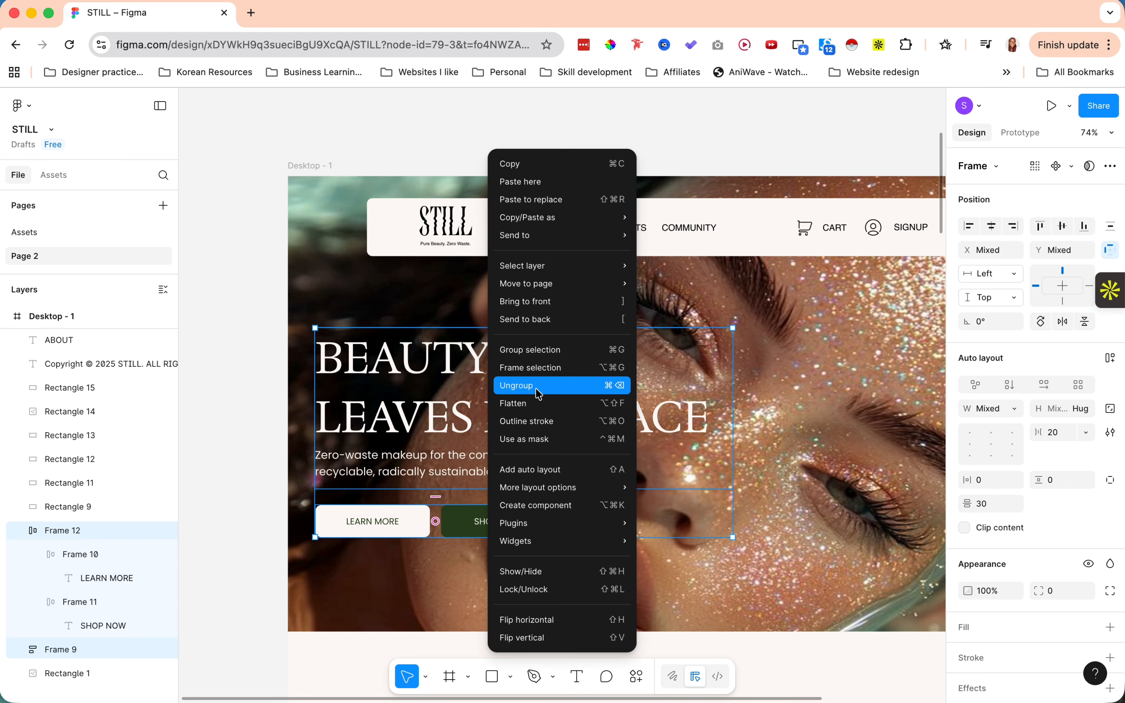
left_click(513, 470)
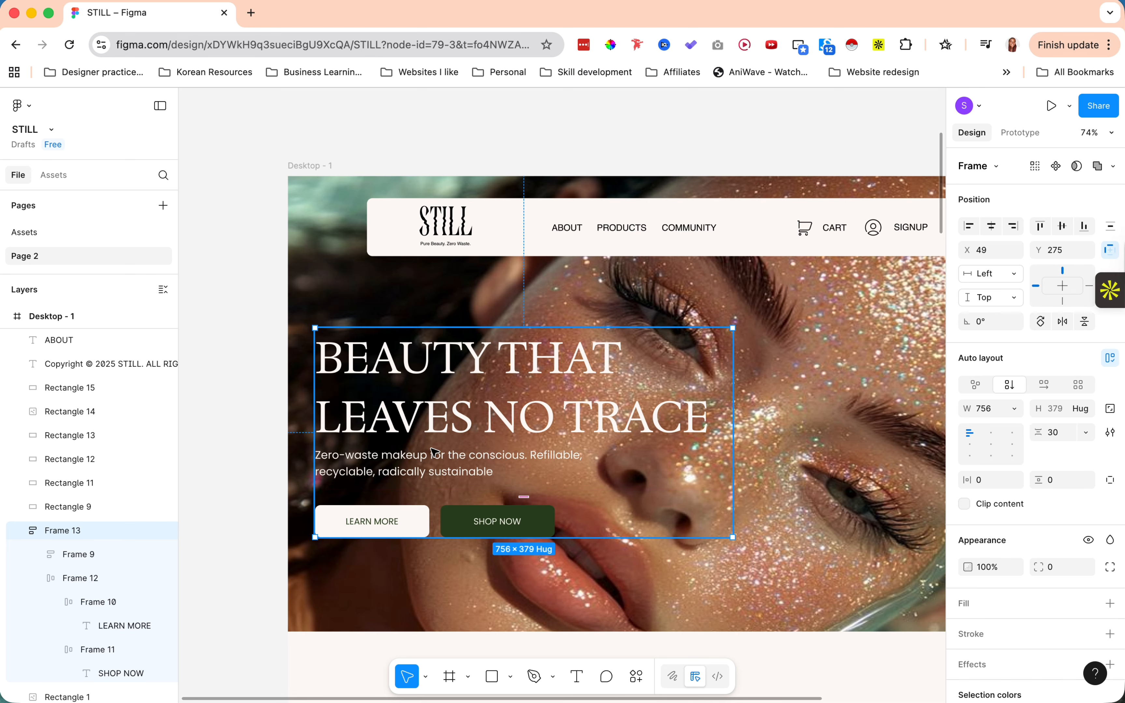
Check the Desktop - 1 frame's 12-column layout guide and review the page sections down to the footer
left_click(312, 166)
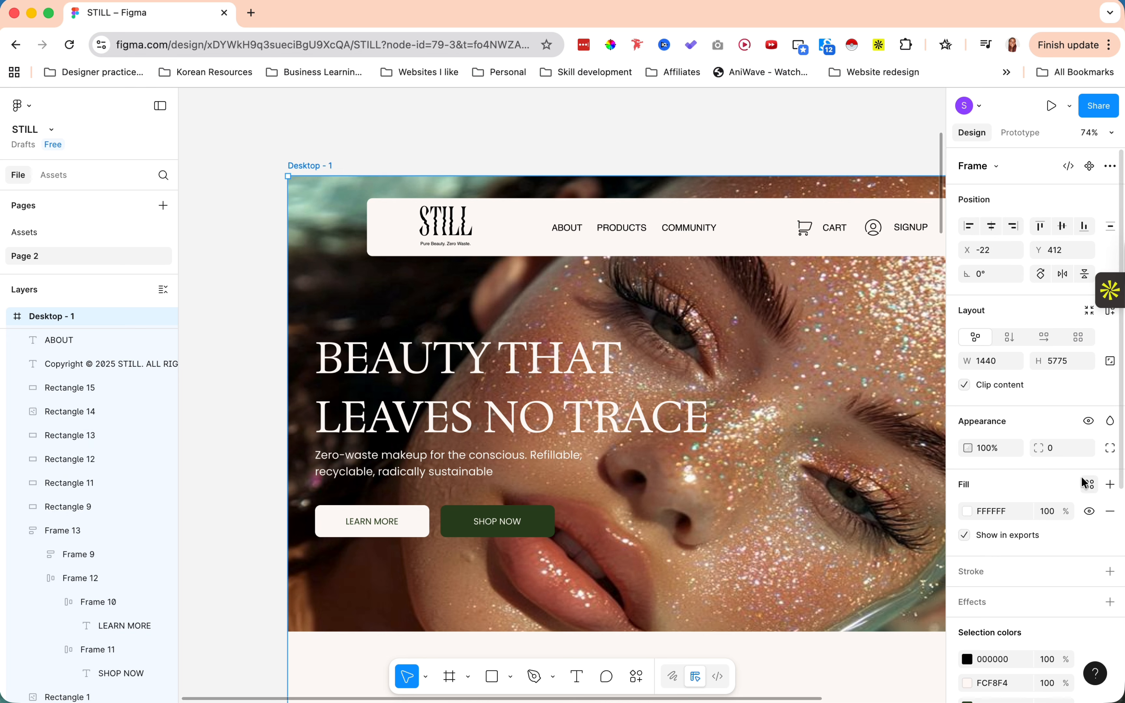
scroll(1084, 489, "down", 7)
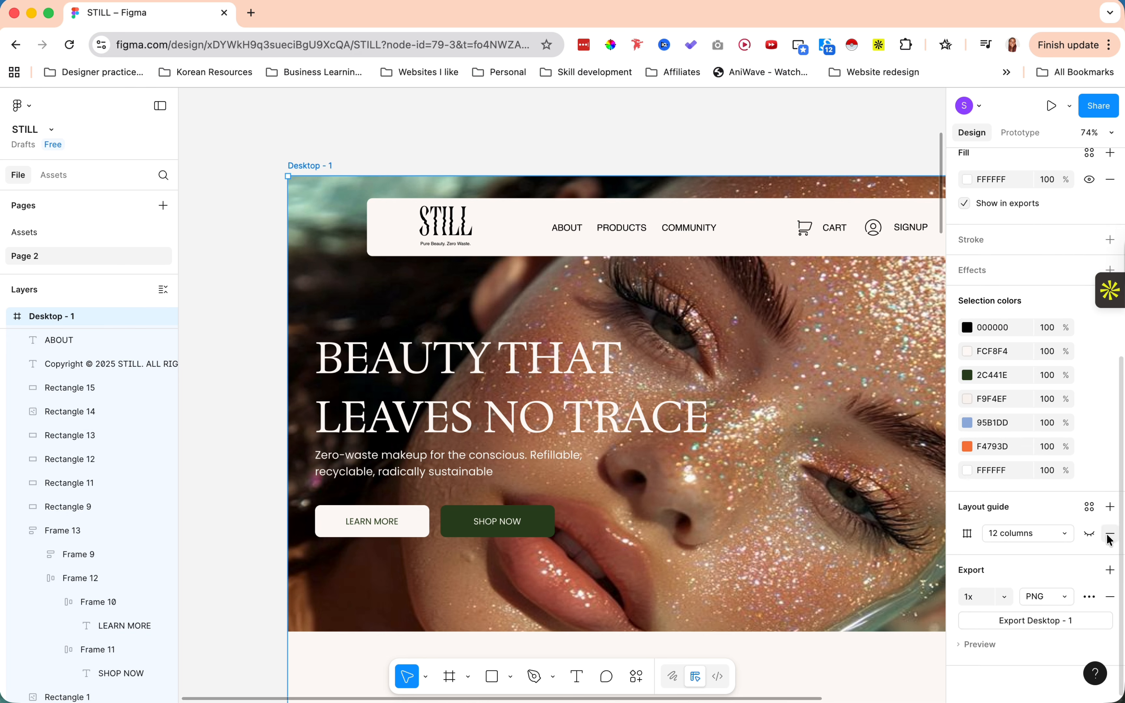
left_click(1089, 534)
left_click(1088, 533)
scroll(656, 354, "down", 5)
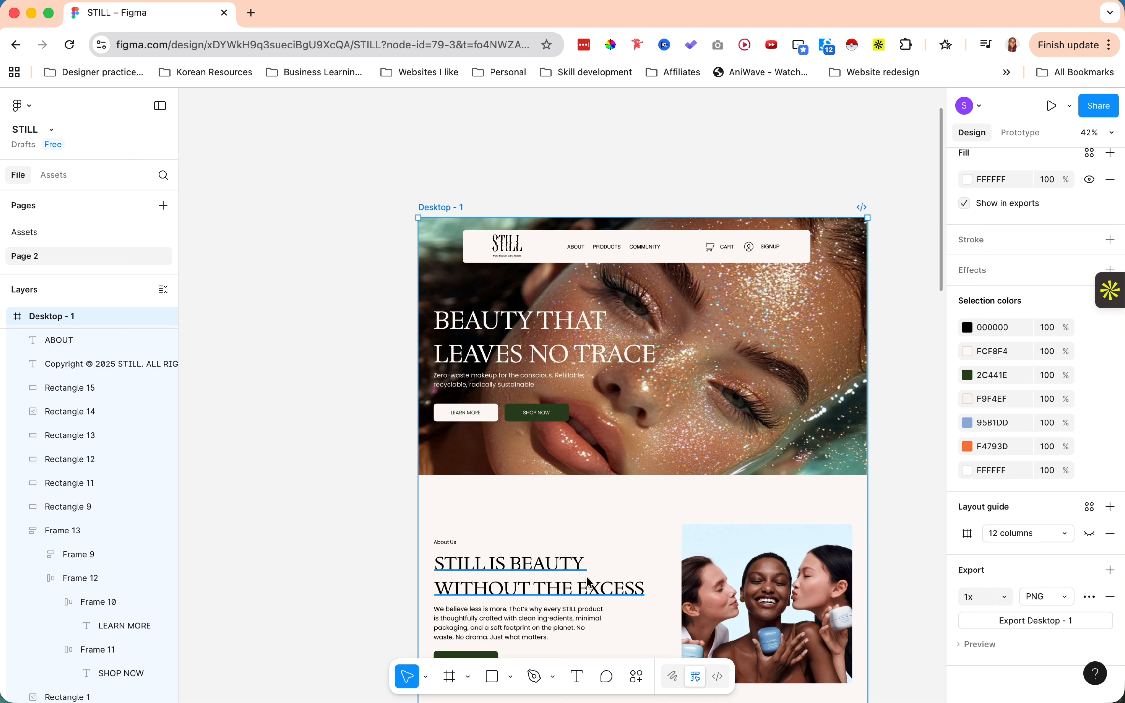
scroll(586, 582, "down", 3)
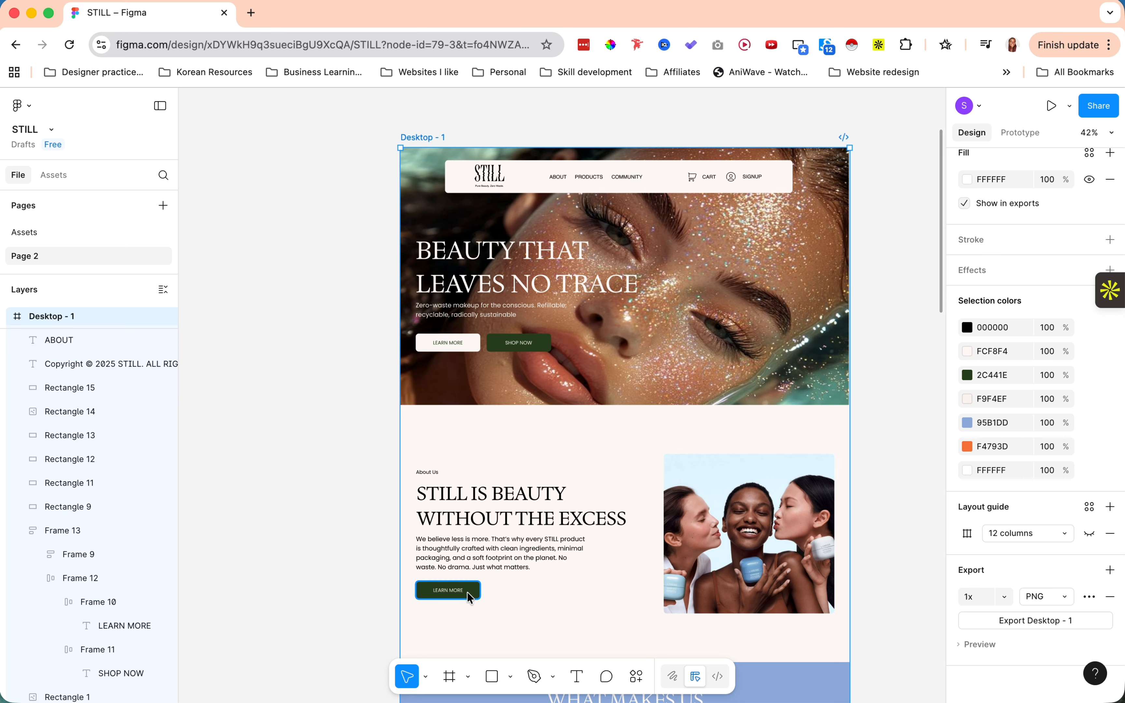
scroll(467, 593, "down", 15)
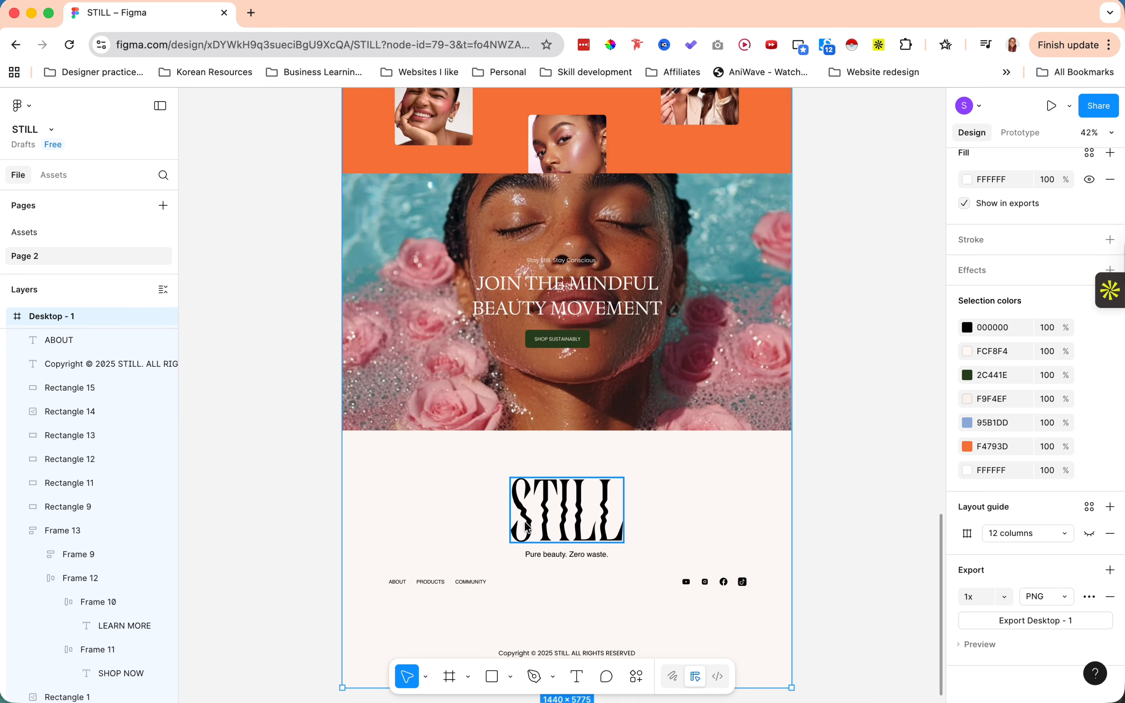
scroll(562, 524, "up", 15)
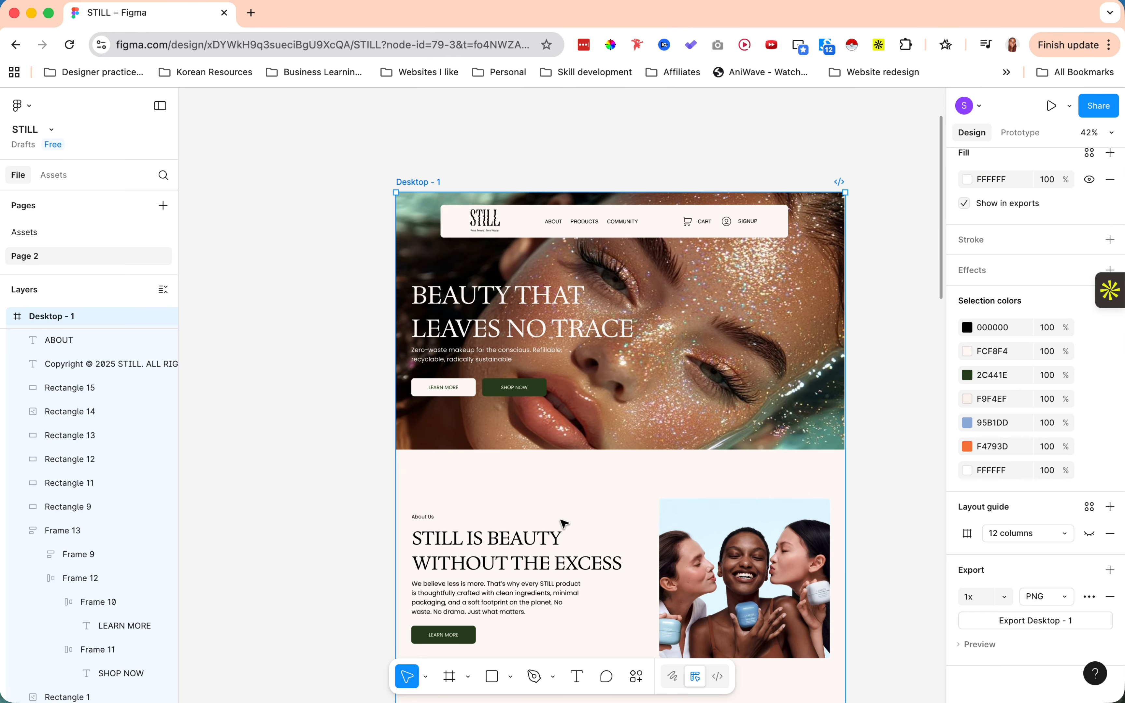
Wrap the About Us section's headline and paragraph in a vertical auto layout frame
scroll(519, 540, "down", 3)
left_click(404, 487)
left_click(401, 454)
left_click(424, 477, "shift")
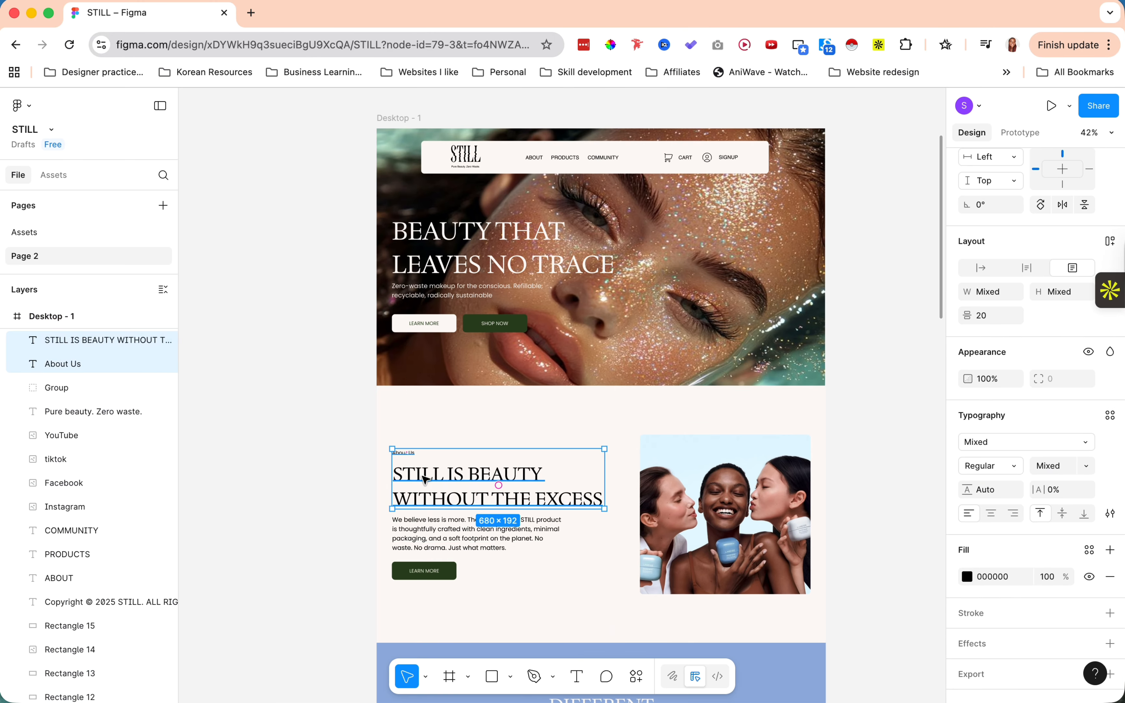
left_click(481, 529, "shift")
left_click(458, 498)
left_click(404, 453)
left_click(446, 477, "shift")
left_click(484, 529, "shift")
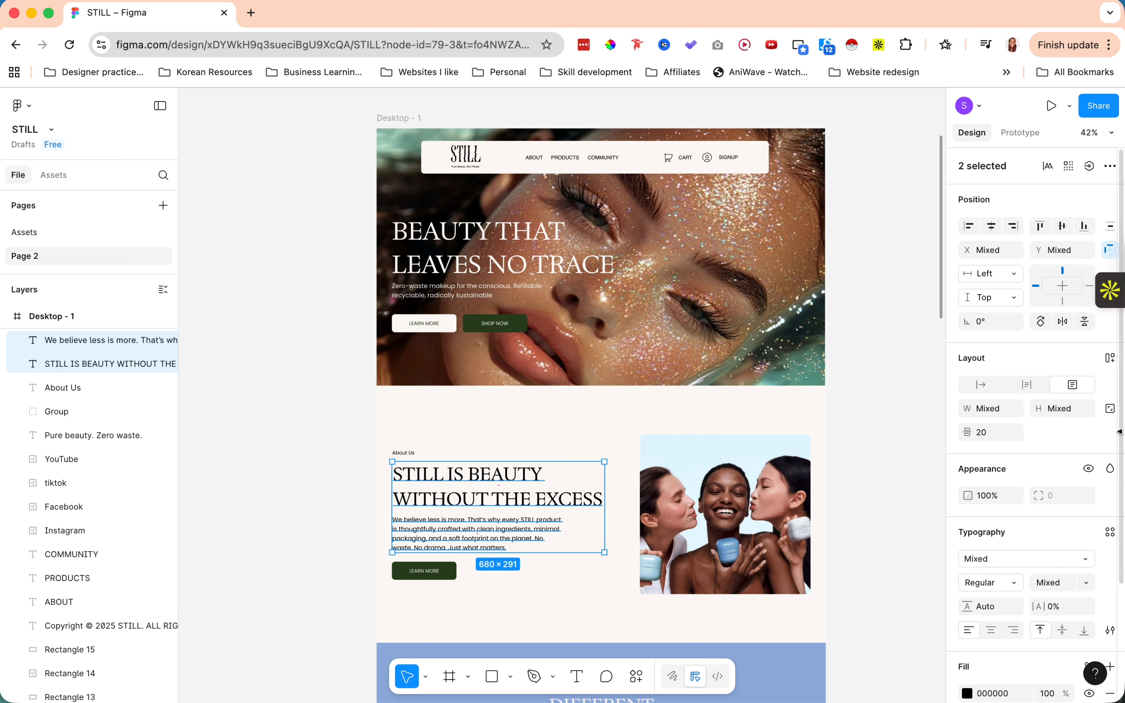
right_click(435, 489)
left_click(493, 470)
Combine the About Us label with the headline and paragraph frame in a vertical auto layout frame
left_click(403, 453, "shift")
right_click(437, 492)
left_click(493, 470)
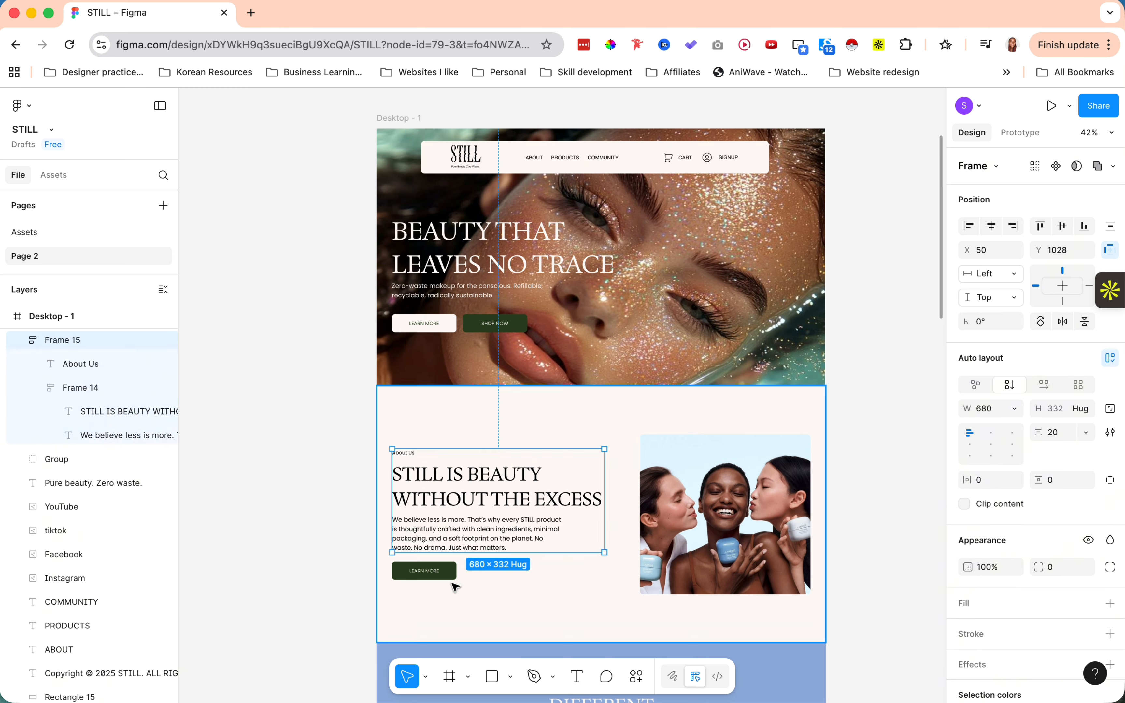
Turn the About Us section's LEARN MORE text and green background into one auto layout frame
left_click(423, 571)
left_click(450, 571, "shift")
right_click(420, 571)
left_click(465, 471)
Stack the About Us text frame and its LEARN MORE button in one vertical auto layout frame
left_click(430, 466)
left_click(432, 479)
left_click(424, 571, "shift")
right_click(419, 570)
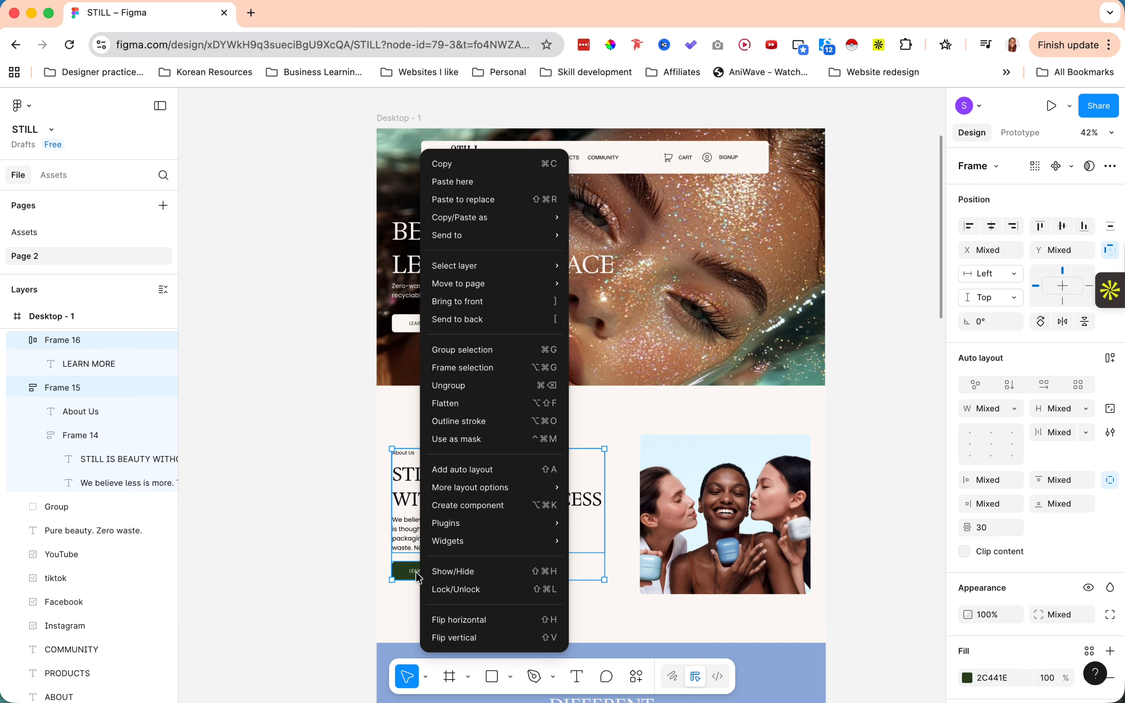
left_click(465, 470)
Place the About Us content frame and the photo of the three women in one horizontal auto layout frame
scroll(504, 504, "down", 4)
scroll(504, 507, "up", 4)
left_click(684, 474, "shift")
right_click(682, 471)
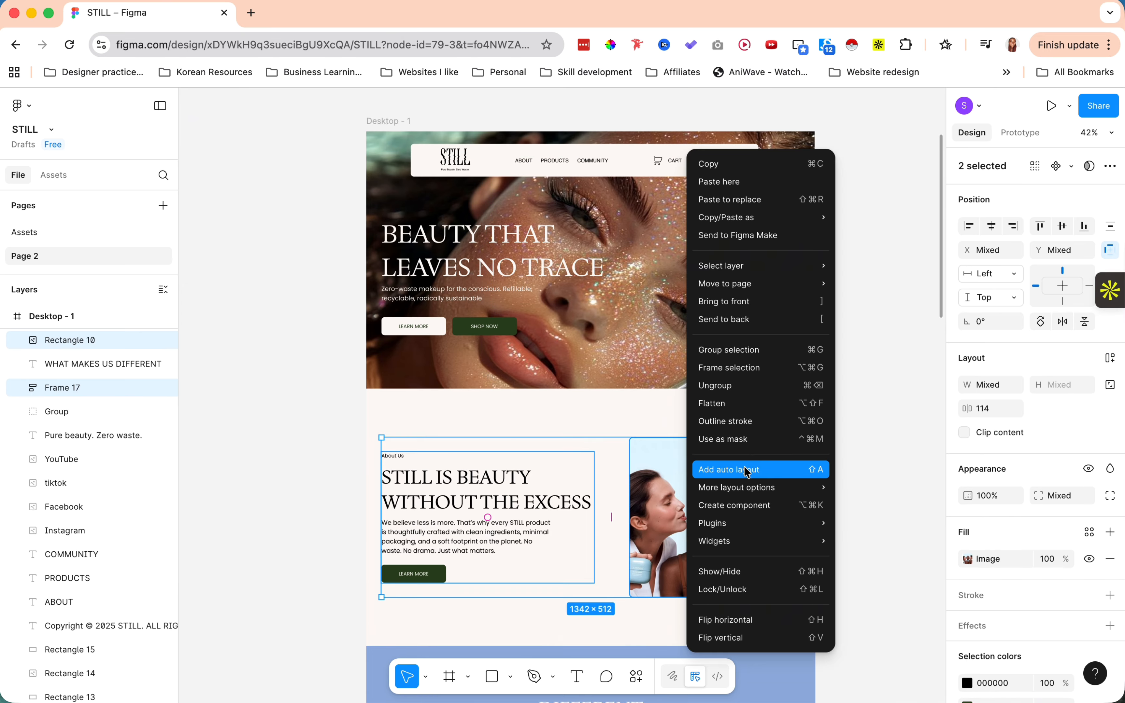
left_click(747, 468)
Enclose the About Us auto layout and its section background in a plain frame
left_click(570, 607, "shift")
right_click(570, 607)
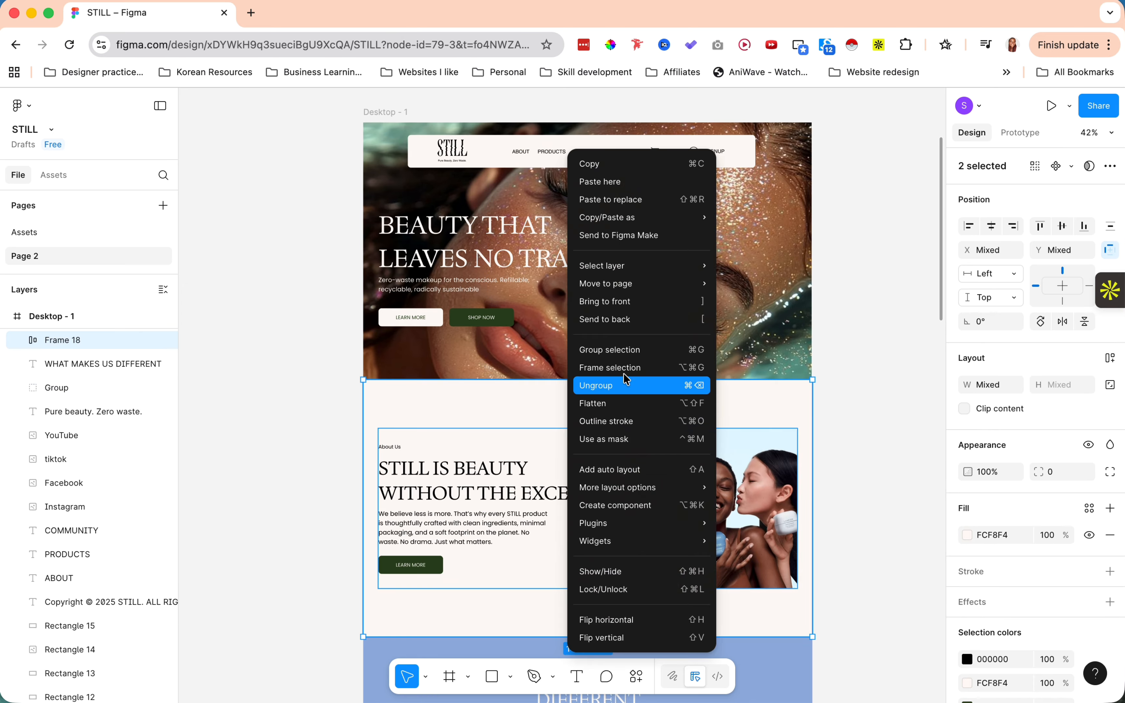
left_click(590, 368)
Enclose the navigation bar, hero content and hero background image in one plain frame
scroll(409, 311, "up", 3)
left_click_drag(387, 298, 778, 488)
right_click(781, 488)
left_click(801, 369)
Shift the four card images under WHAT MAKES US DIFFERENT left so they fit within the blue section
scroll(515, 554, "down", 5)
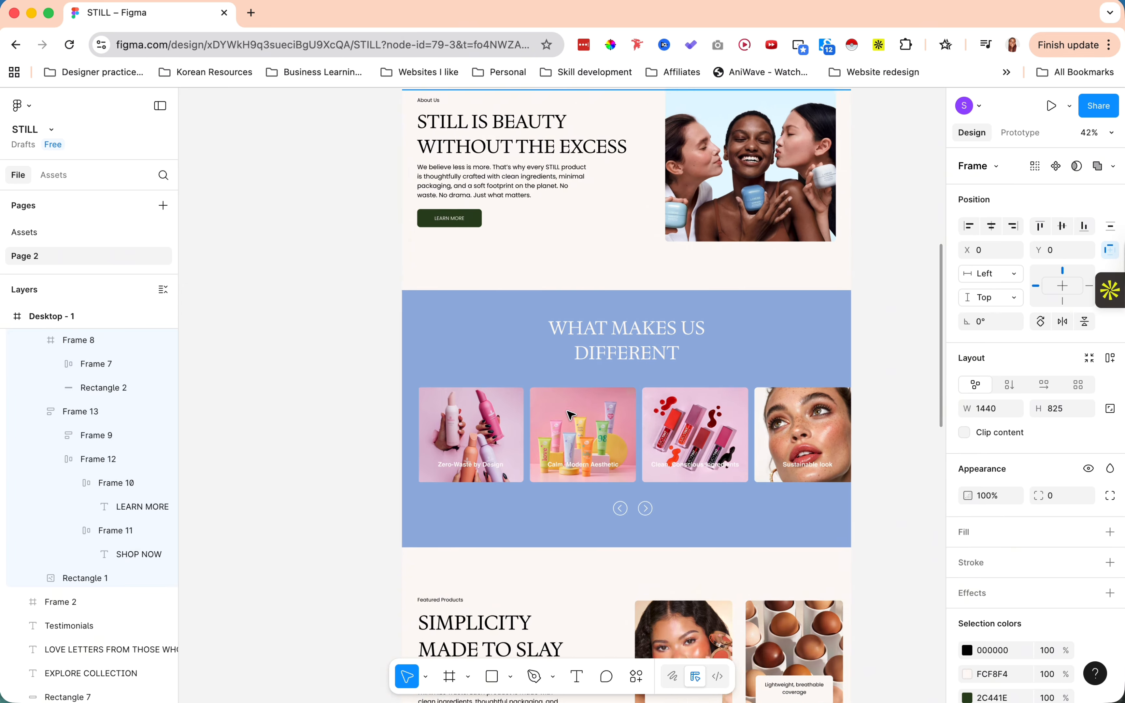
scroll(516, 554, "up", 2)
left_click_drag(845, 550, 448, 510)
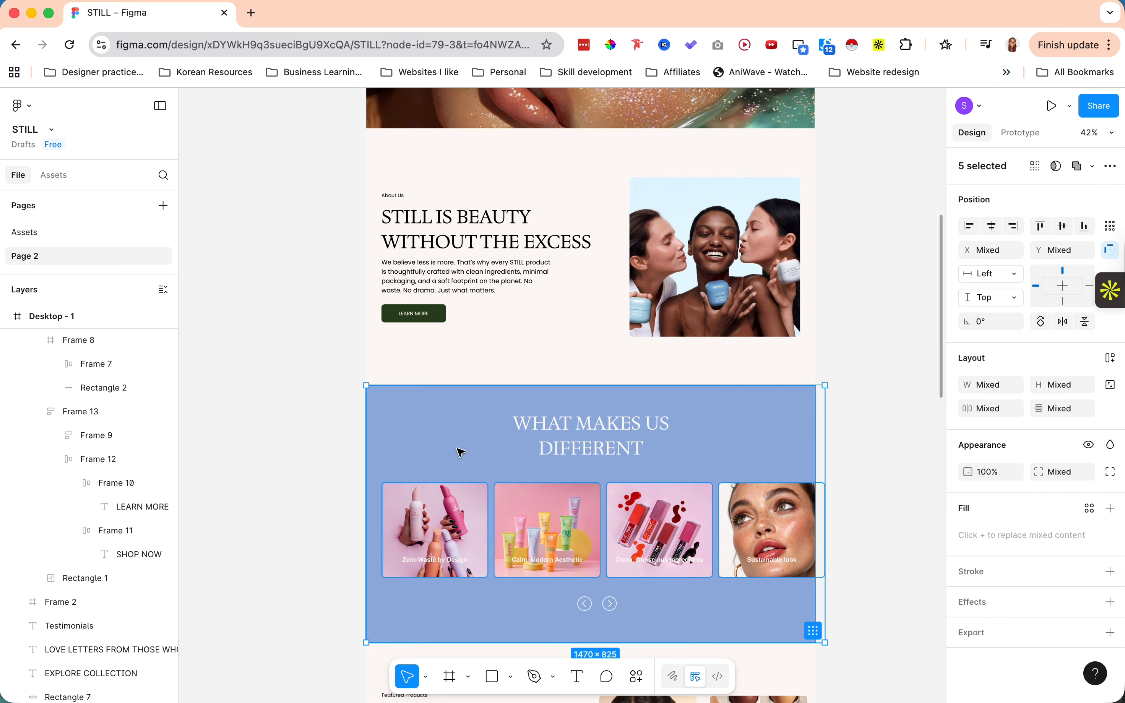
left_click(459, 452, "shift")
left_click_drag(756, 513, 744, 514)
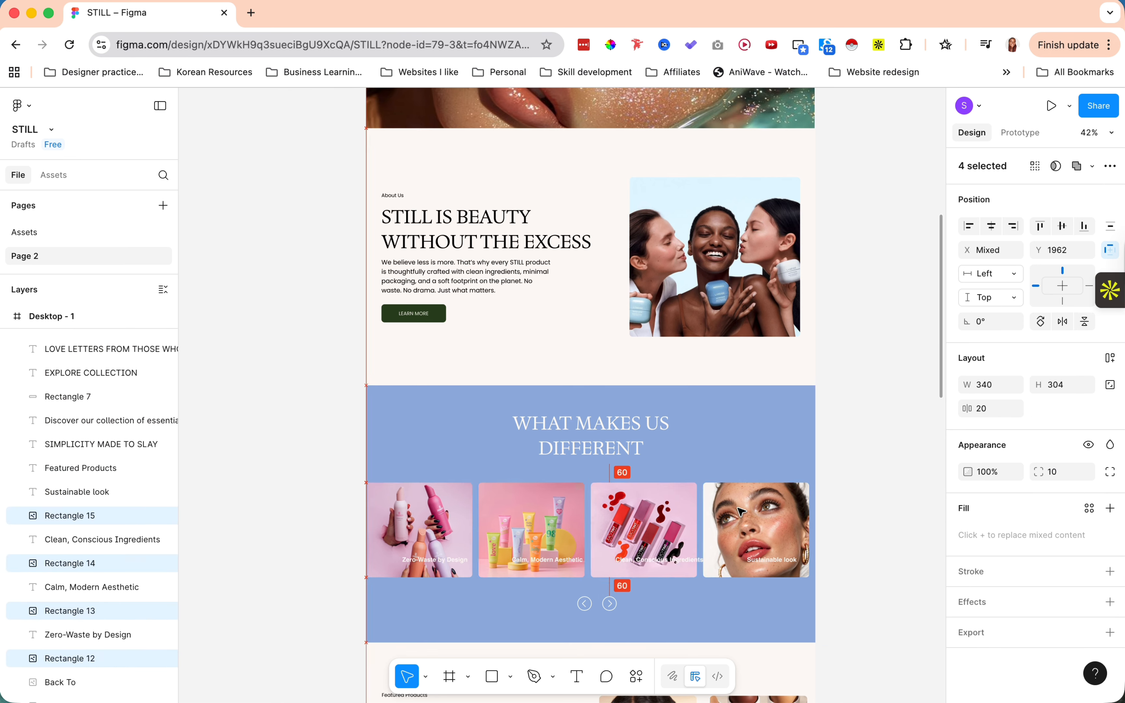
Move the four card captions left to center each one over its shifted image
left_click_drag(428, 564, 415, 563)
left_click_drag(547, 561, 534, 561)
left_click(660, 560)
left_click_drag(663, 563, 651, 563)
left_click(770, 562)
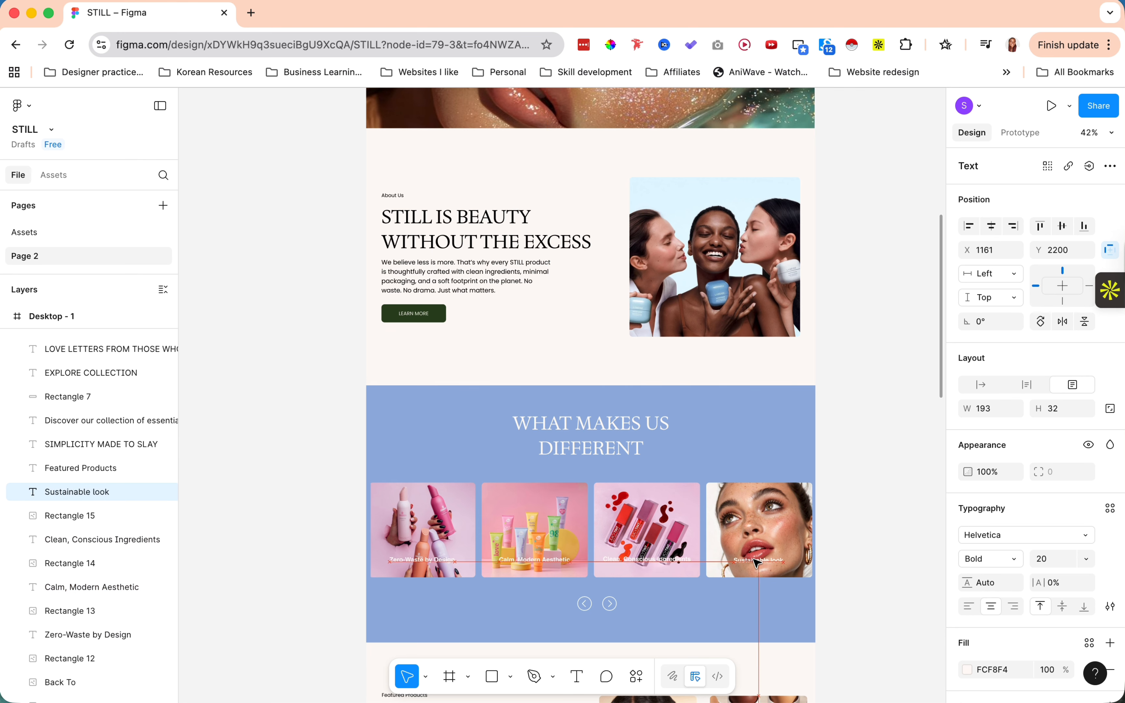
Group the "Zero-Waste by Design" caption with its card image
left_click(435, 563)
right_click(440, 560)
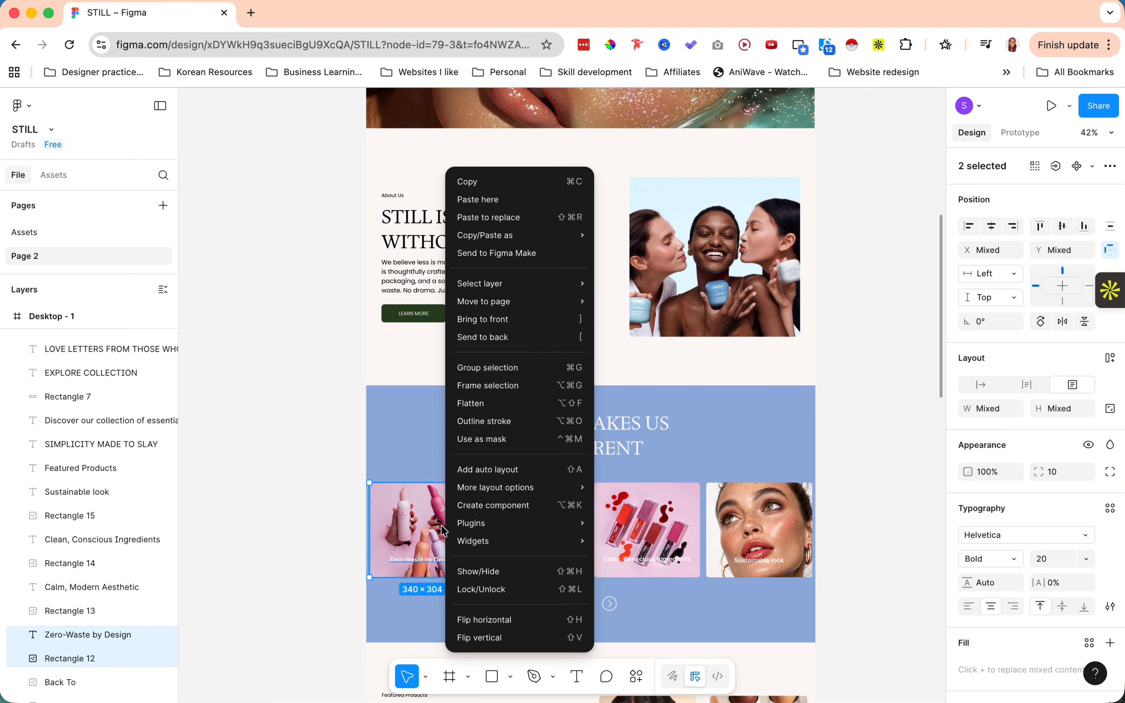
left_click(488, 368)
Group the "Calm, Modern Aesthetic", "Clean, Conscious Ingredients" and "Sustainable look" captions each with their own card image
left_click(535, 560)
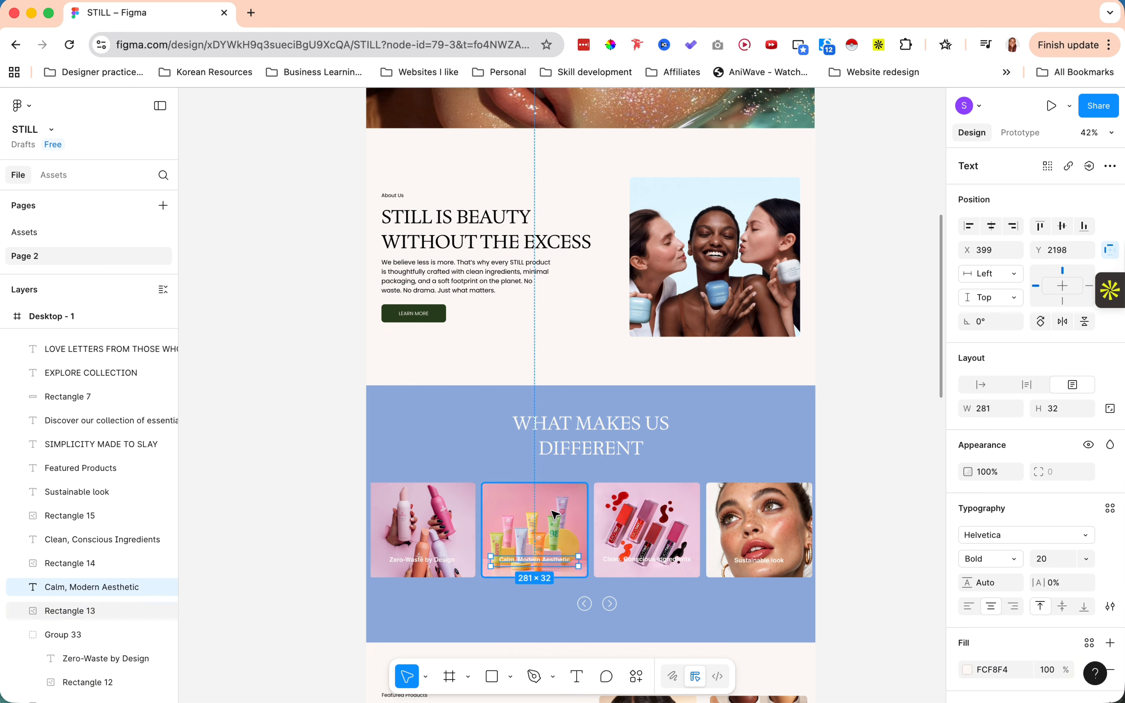
right_click(542, 561)
left_click(597, 368)
left_click(647, 560)
right_click(663, 544, "shift")
left_click(704, 368)
left_click(763, 560)
right_click(765, 542, "shift")
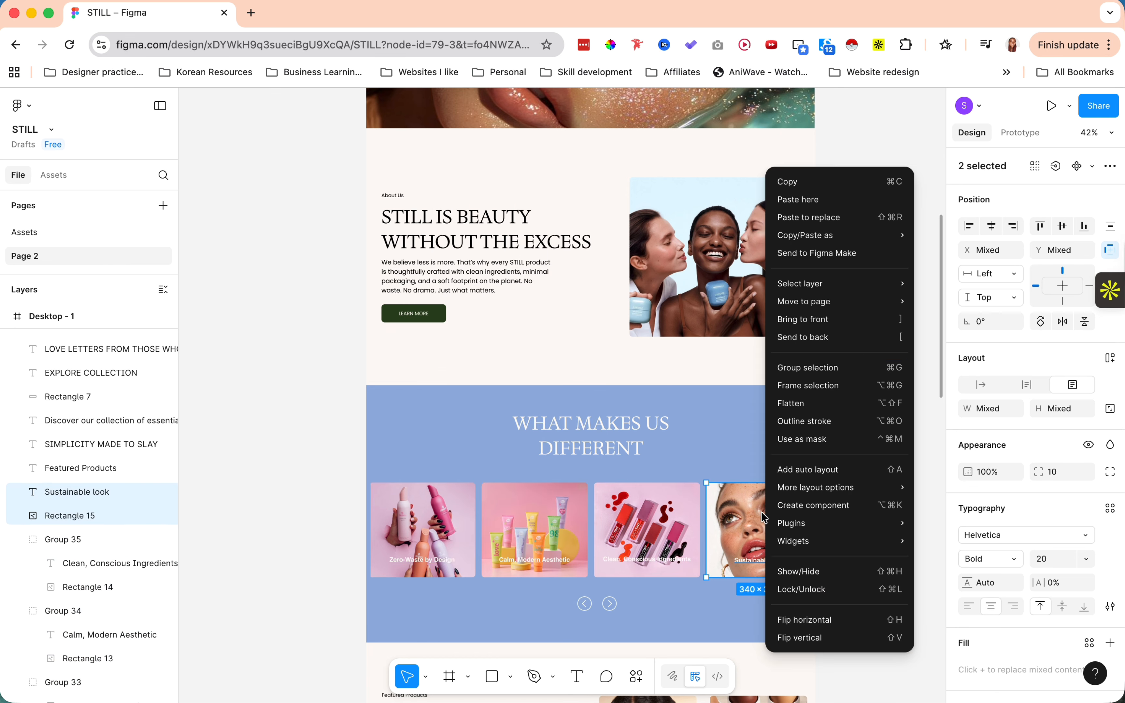
left_click(805, 368)
Combine the four card groups into one horizontal auto layout and set the spacing between them to 15
left_click(642, 533, "shift")
left_click(535, 533, "shift")
left_click(441, 533, "shift")
right_click(456, 533)
left_click(502, 469)
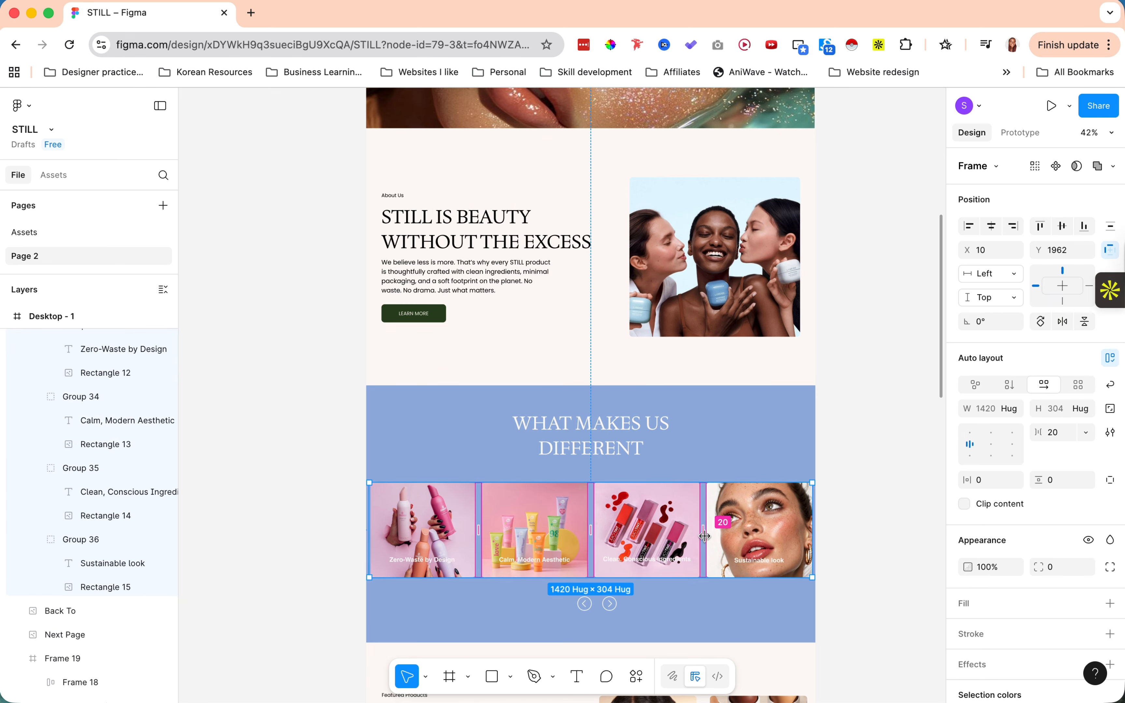
left_click_drag(704, 536, 672, 535)
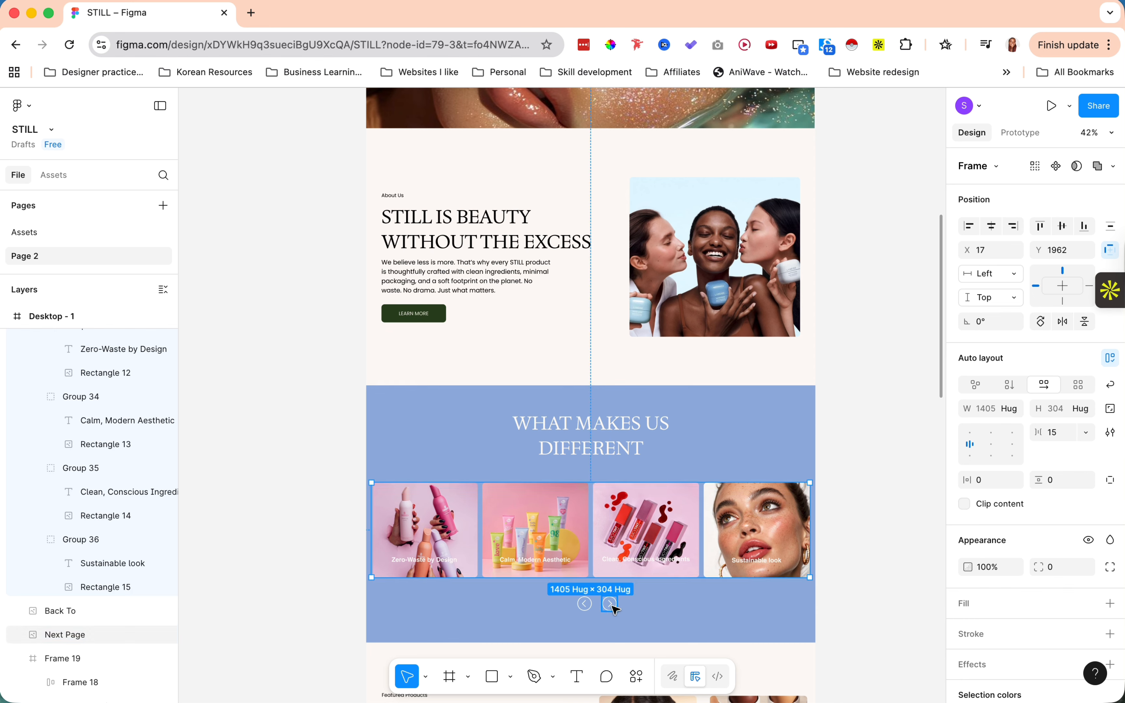
Place the previous and next arrow icons below the cards in their own auto layout
left_click(608, 604)
left_click(585, 603, "shift")
right_click(588, 604)
left_click(621, 469)
Center the WHAT MAKES US DIFFERENT heading, card row and arrows horizontally, and stack them in one vertical auto layout
left_click(605, 530, "shift")
left_click(605, 438, "shift")
left_click(991, 226)
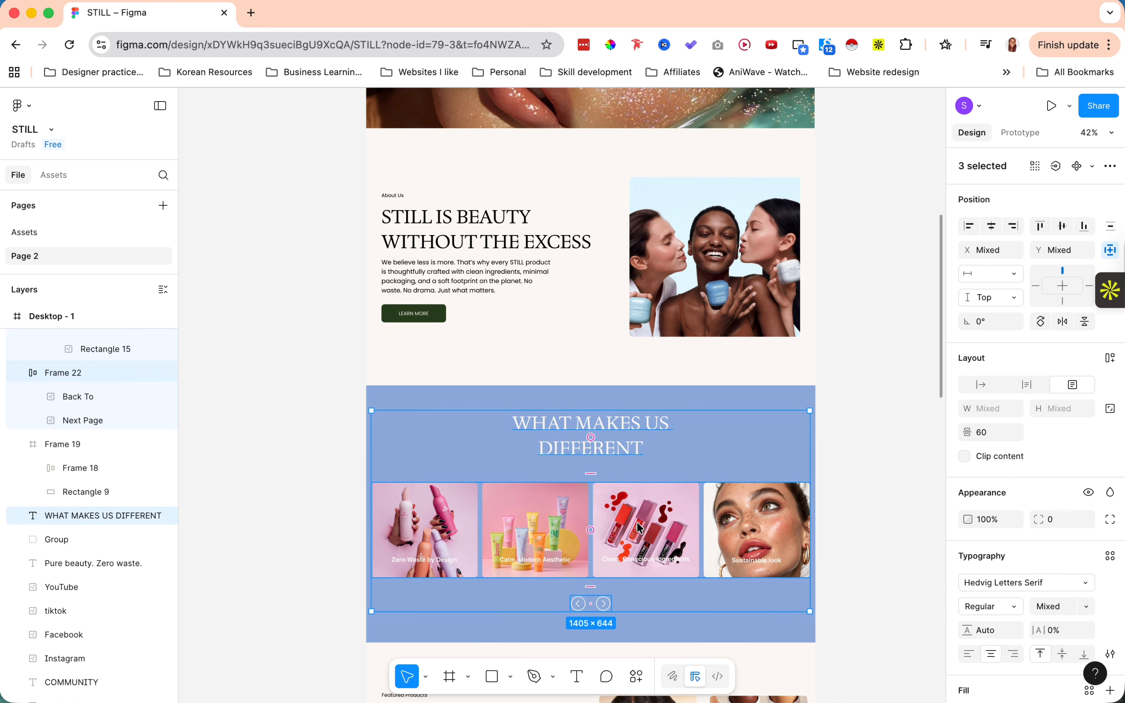
right_click(640, 544)
left_click(693, 471)
scroll(693, 472, "down", 3)
left_click_drag(638, 539, 638, 542)
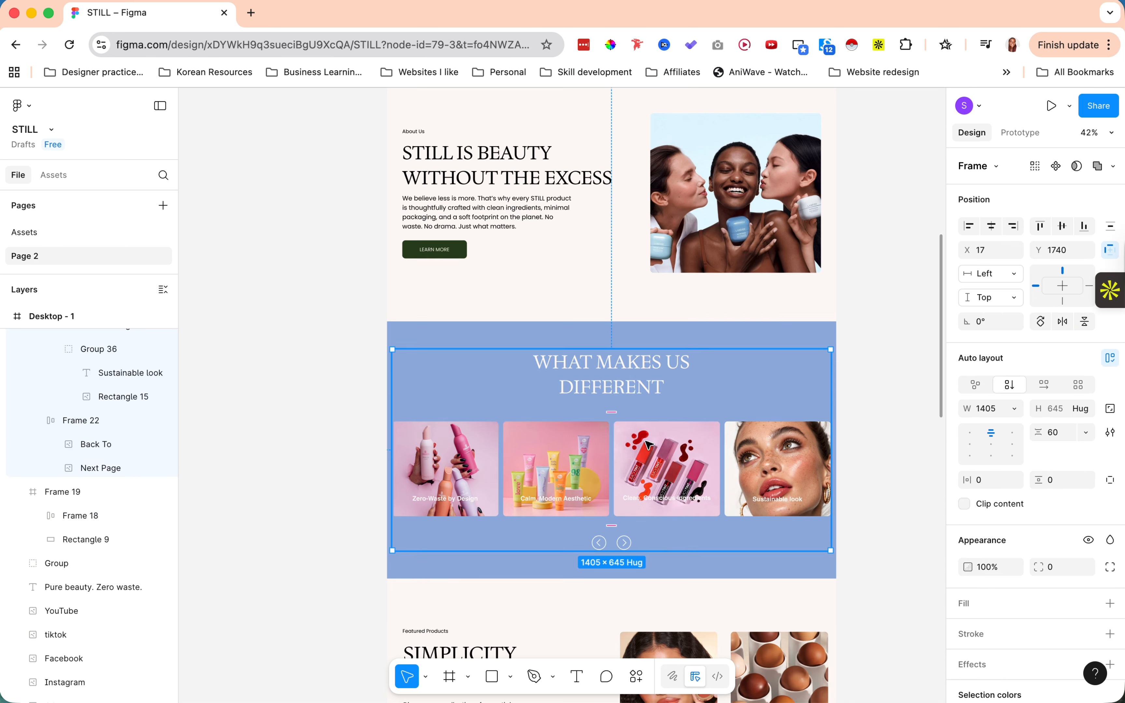
Enclose the stacked WHAT MAKES US DIFFERENT content and its blue background in one plain frame
left_click(855, 537)
left_click(830, 534)
left_click(452, 341, "shift")
right_click(452, 342)
left_click(488, 343)
Rename the frame holding the STILL IS BEAUTY WITHOUT THE EXCESS content as "About Section"
scroll(488, 354, "up", 5)
left_click(386, 395)
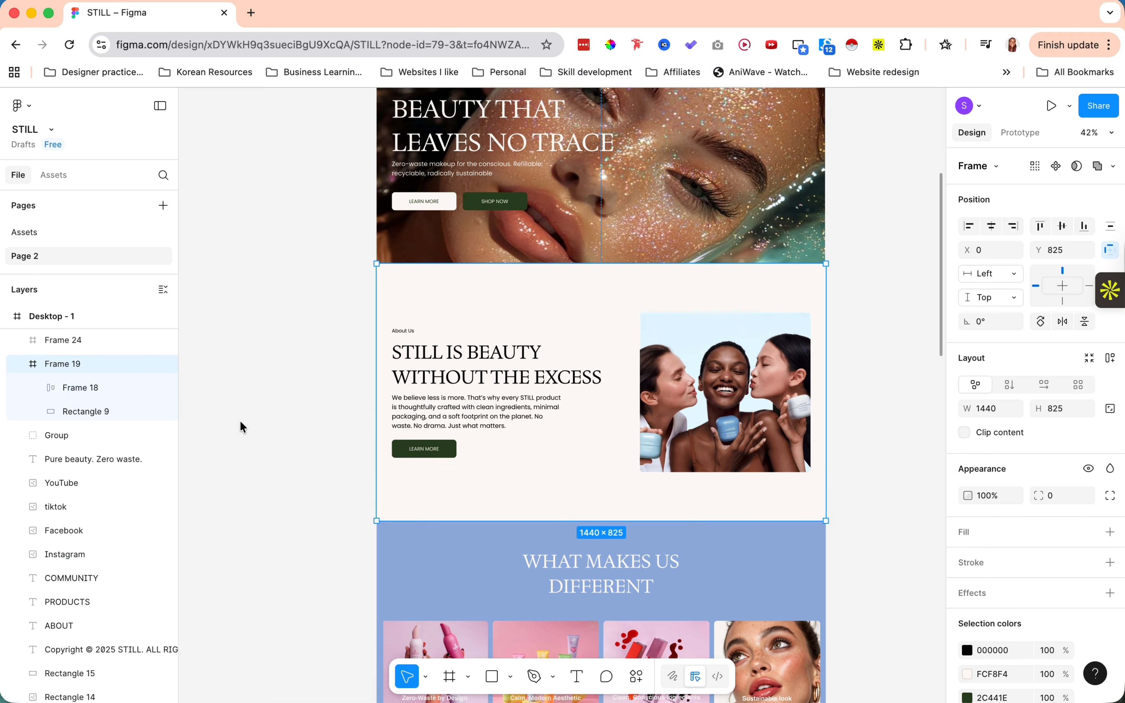
double_click(63, 363)
type("About Section")
key("Return")
Rename the blue section's frame as "What makes us different"
right_click(46, 343)
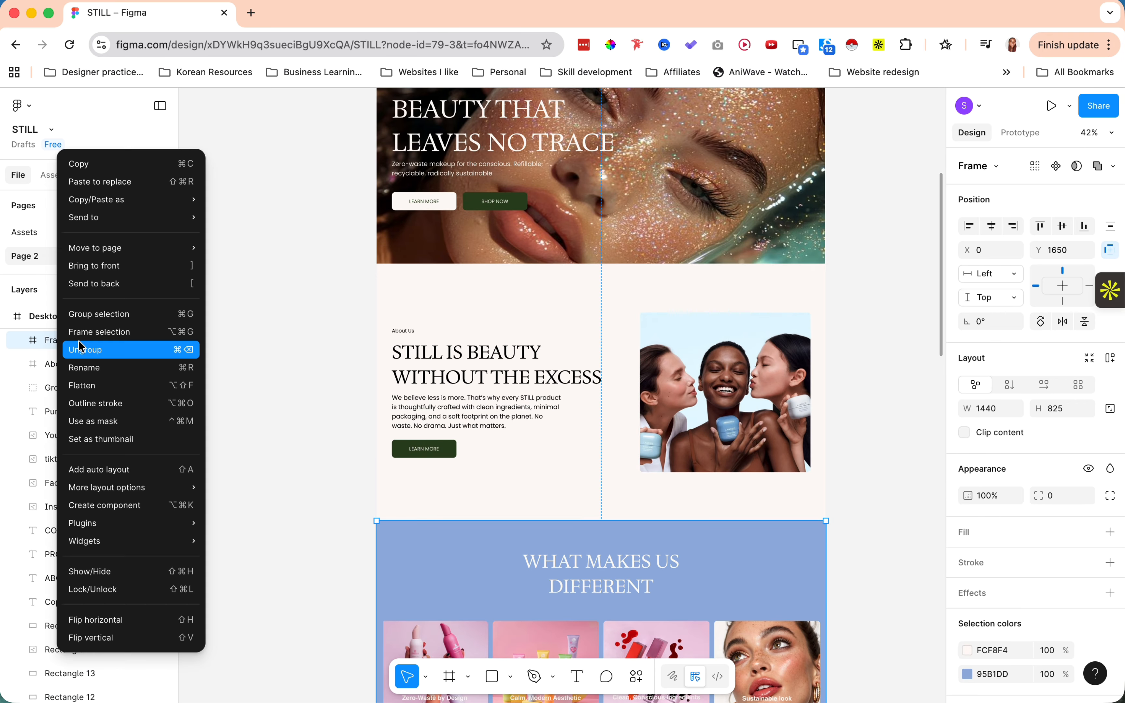
key("Escape")
key("Return")
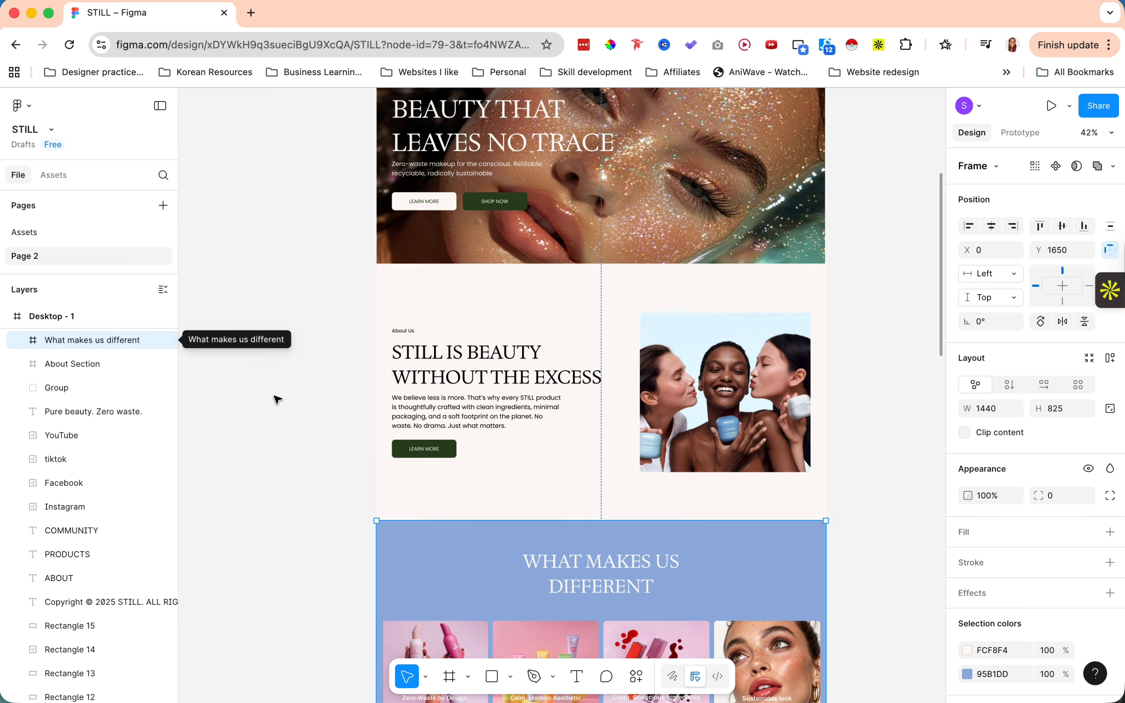
Stack the SIMPLICITY MADE TO SLAY heading and description in an auto layout, and nest it with the Featured Products label in another
scroll(442, 465, "down", 10)
left_click(441, 493)
left_click(413, 571, "shift")
right_click(413, 571)
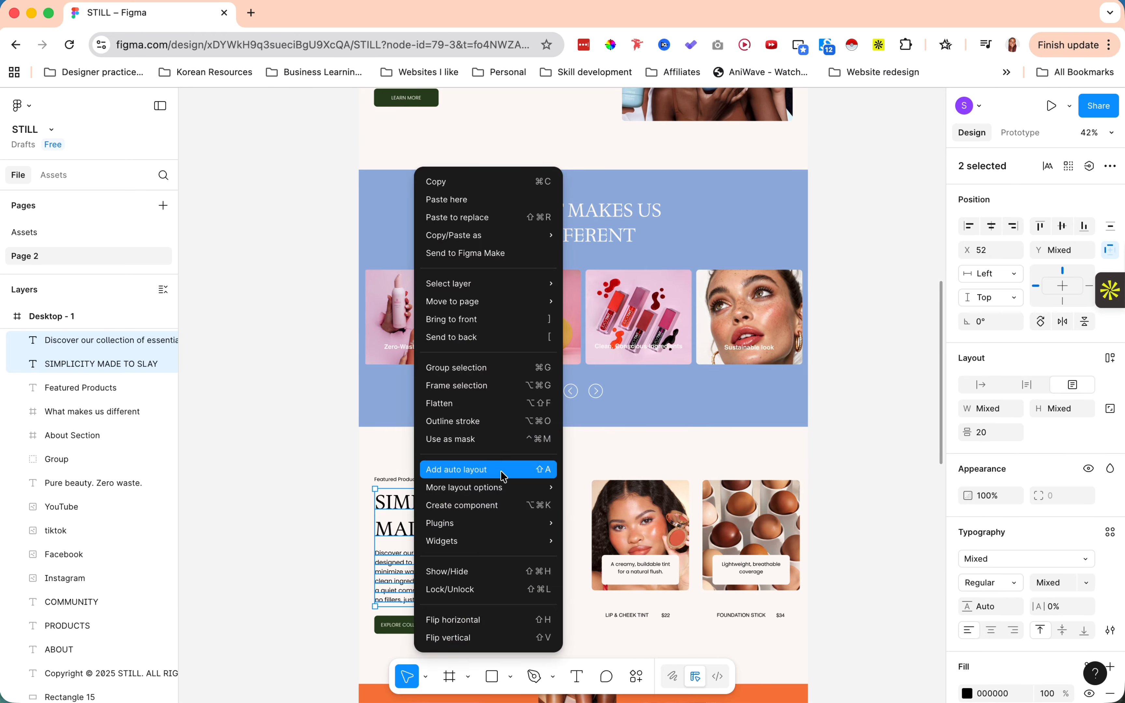
left_click(502, 472)
left_click(395, 479, "shift")
right_click(398, 506)
left_click(435, 473)
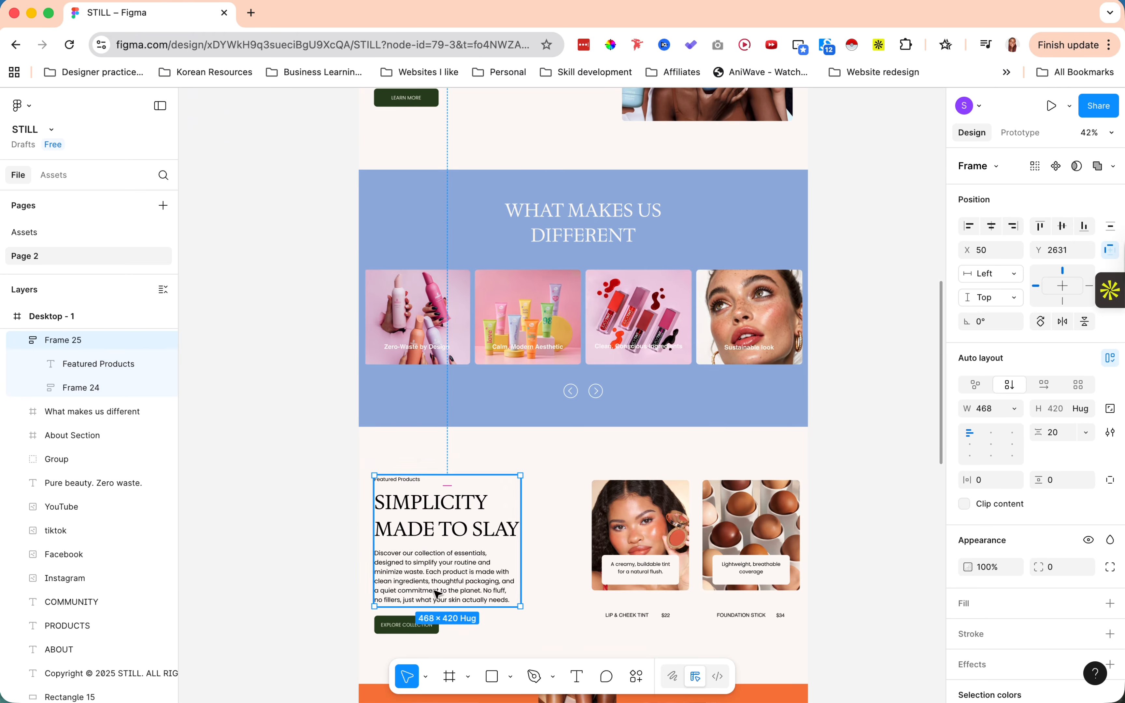
Wrap the EXPLORE COLLECTION label and its green button background in an auto layout
left_click(423, 624)
scroll(431, 609, "up", 5)
left_click(437, 633, "shift")
right_click(423, 635)
left_click(458, 468)
Combine the Featured Products text block and the EXPLORE COLLECTION button into one vertical auto layout
left_click(418, 563, "shift")
right_click(415, 562)
left_click(494, 470)
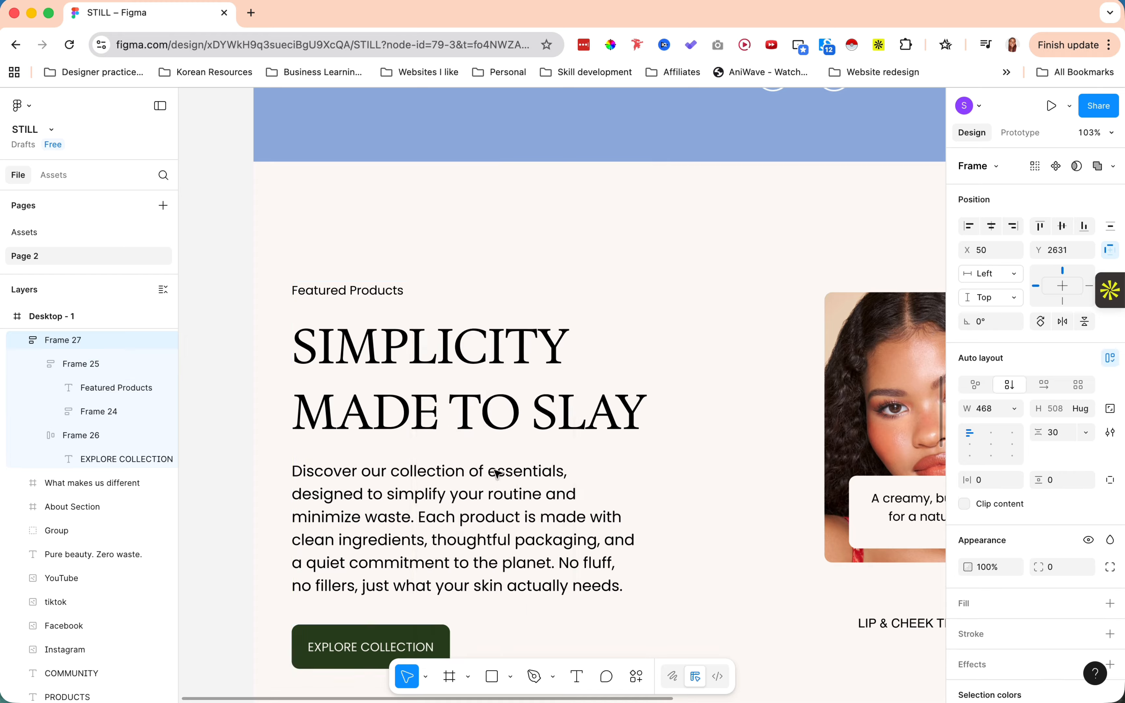
scroll(497, 473, "down", 5)
left_click(636, 462)
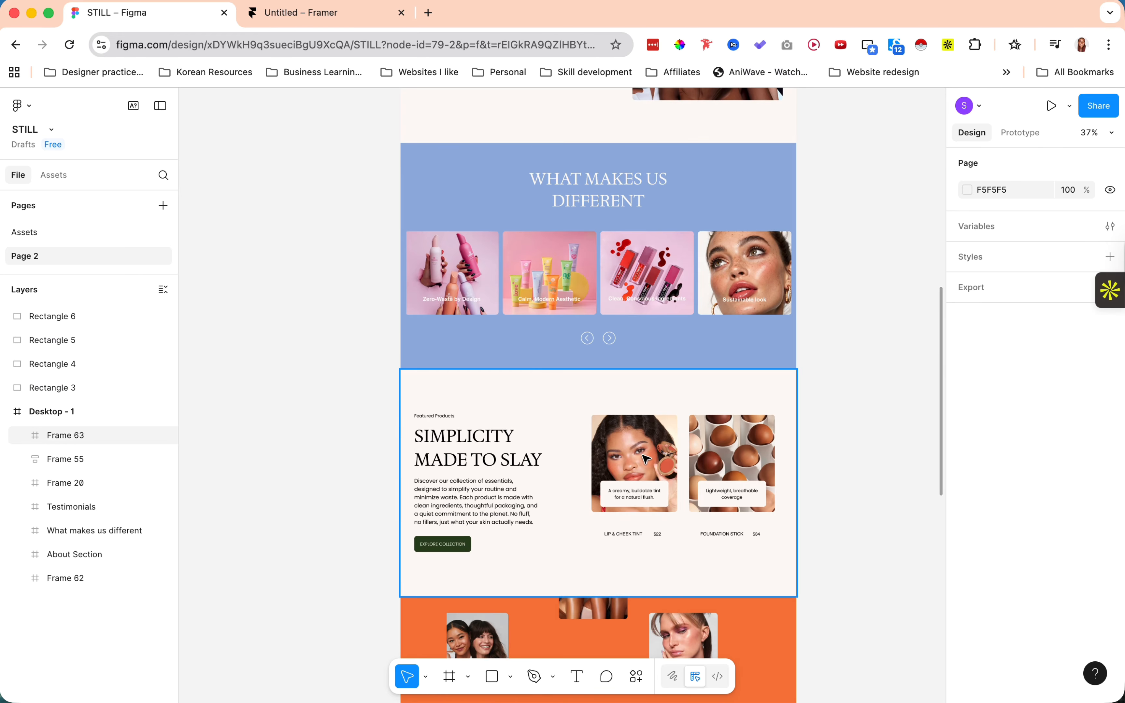
Copy the whole Desktop - 1 frame to the clipboard with the Figma to HTML with Framer plugin
scroll(646, 459, "up", 10)
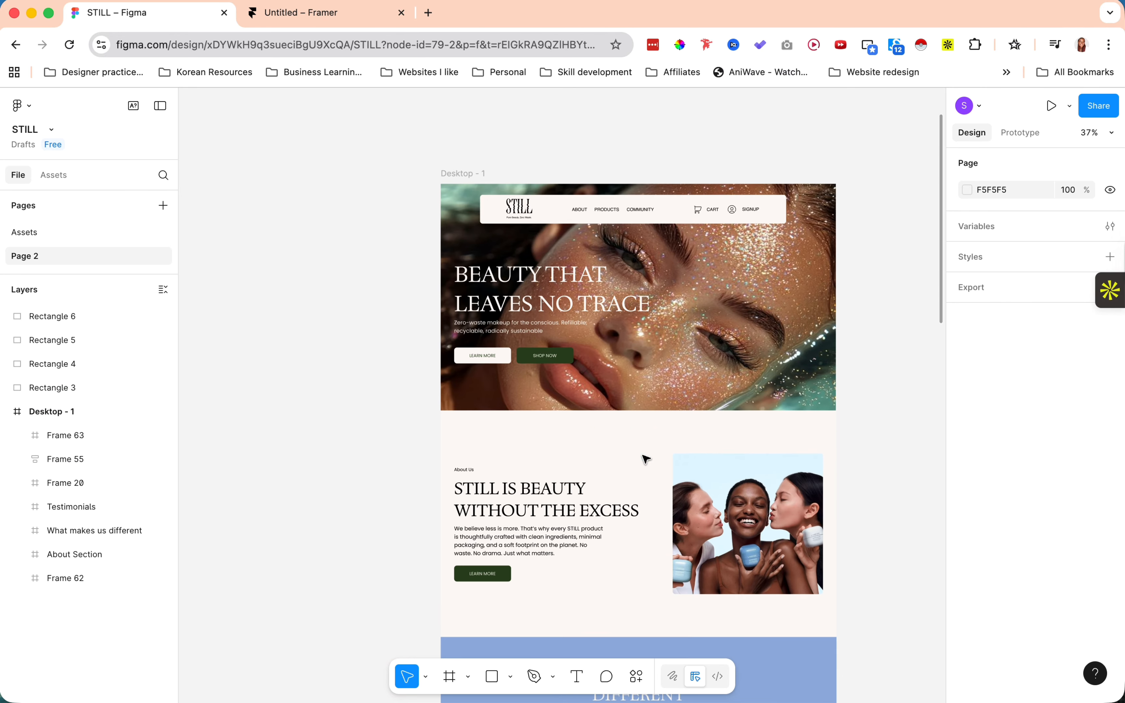
scroll(646, 460, "down", 4)
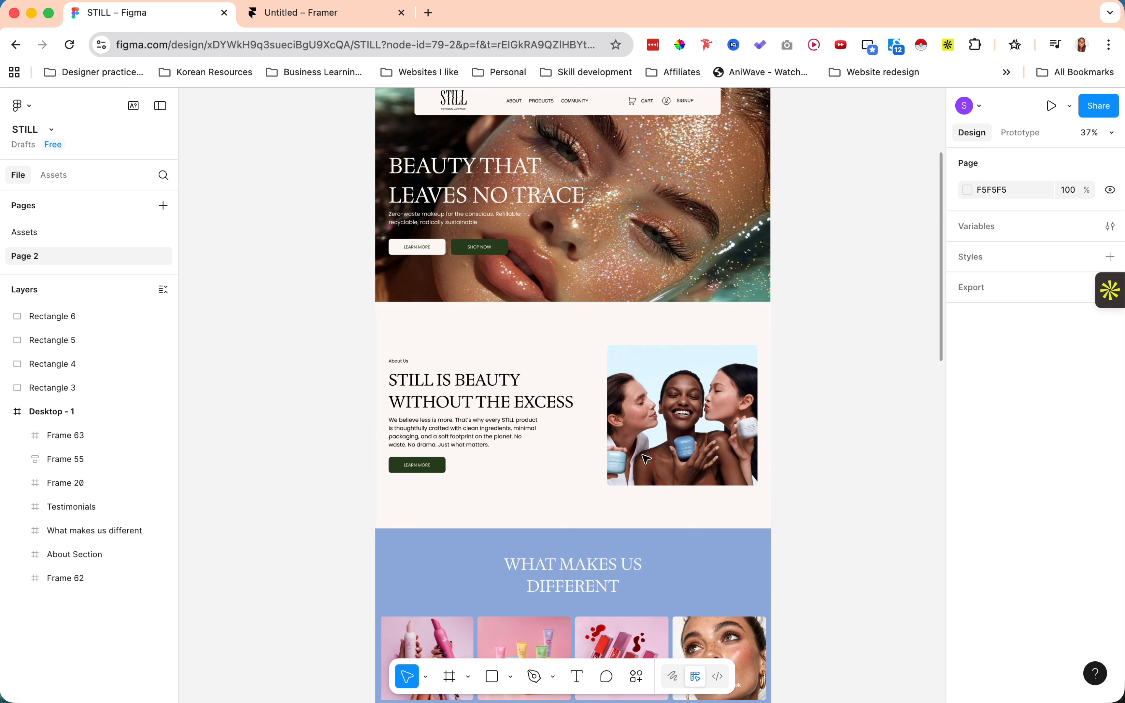
scroll(472, 393, "up", 3)
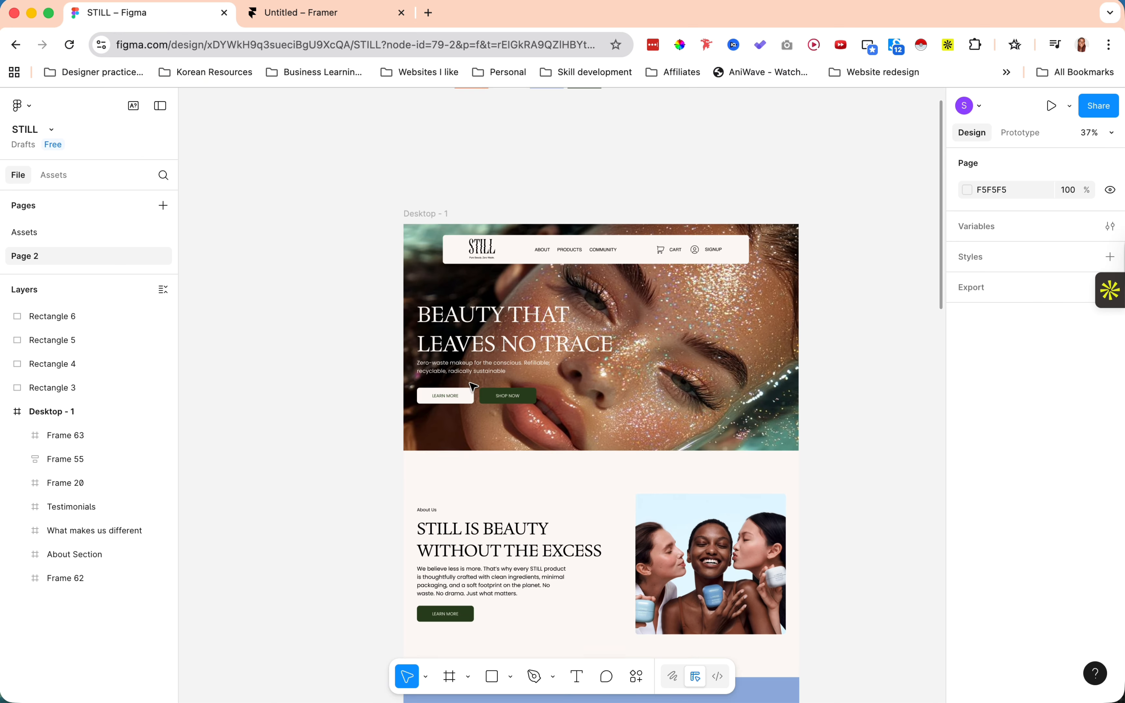
left_click(419, 221)
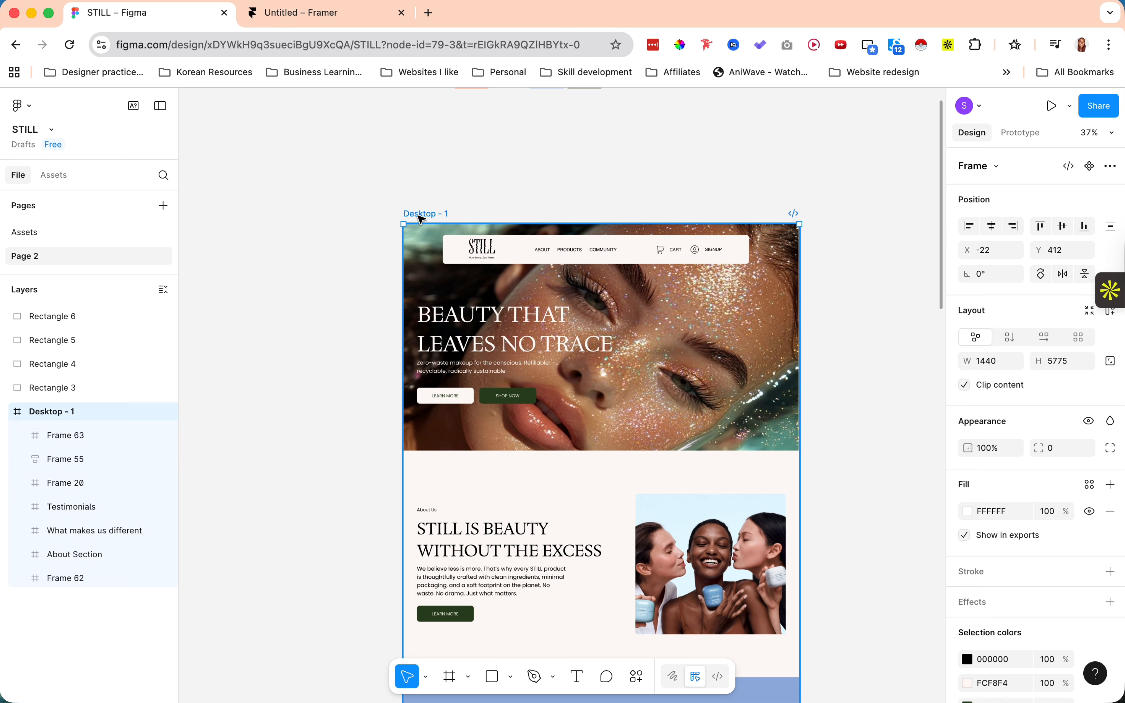
left_click(635, 677)
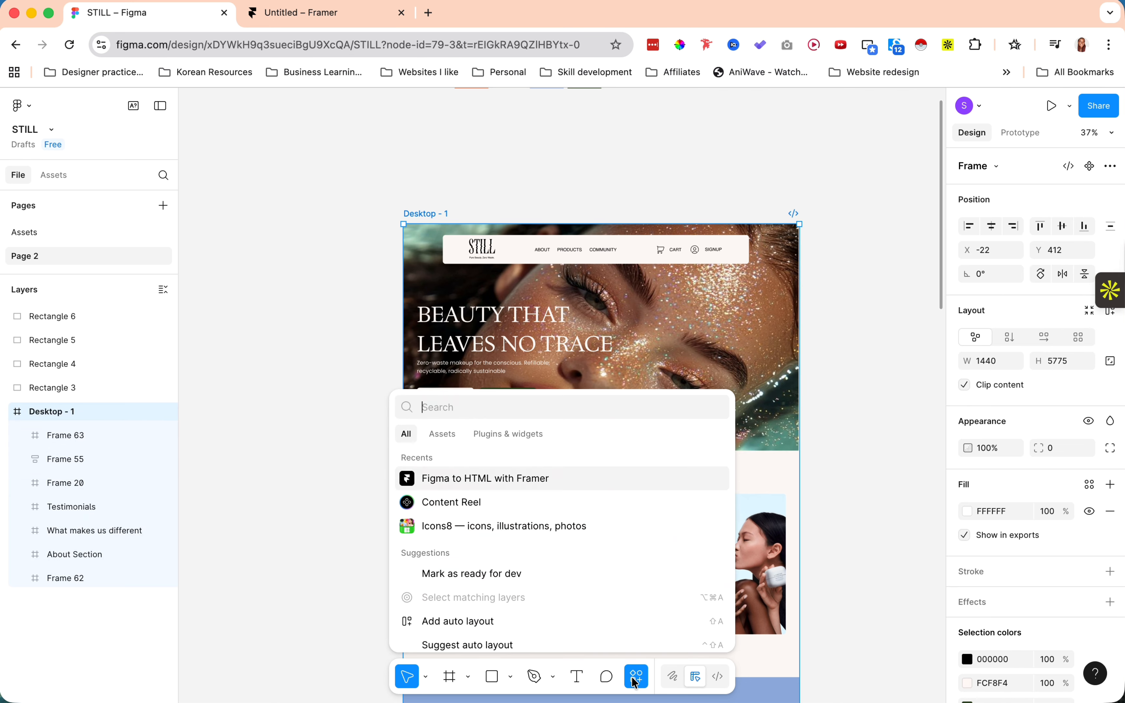
left_click(497, 480)
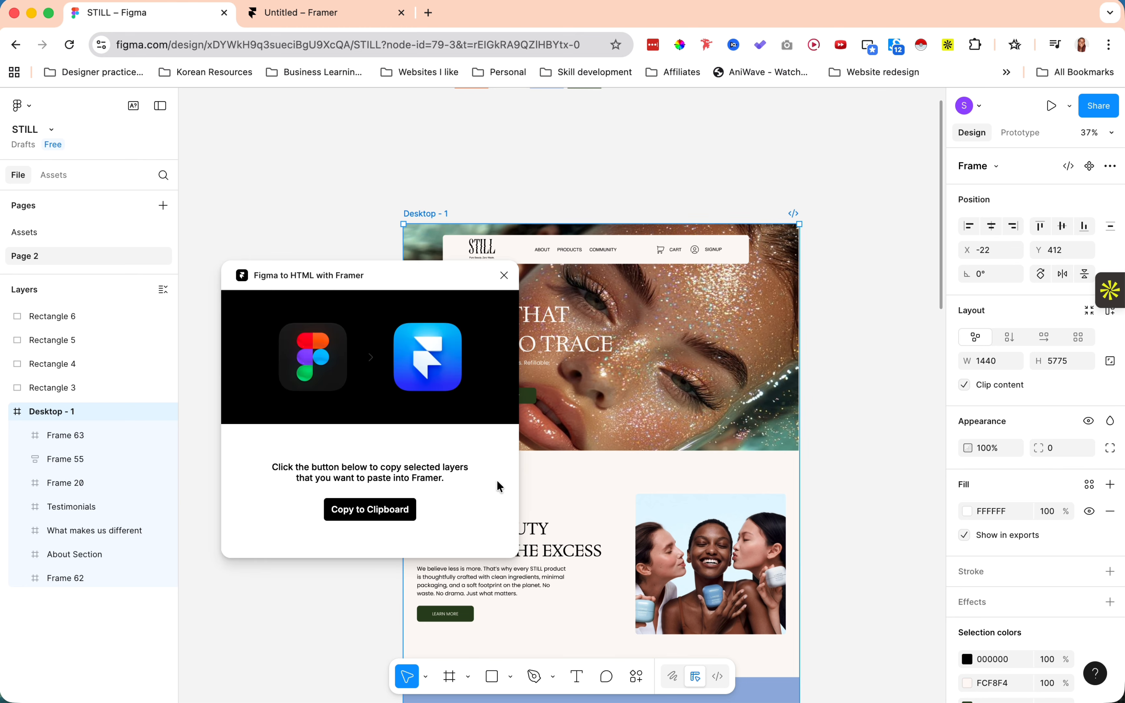
left_click(354, 511)
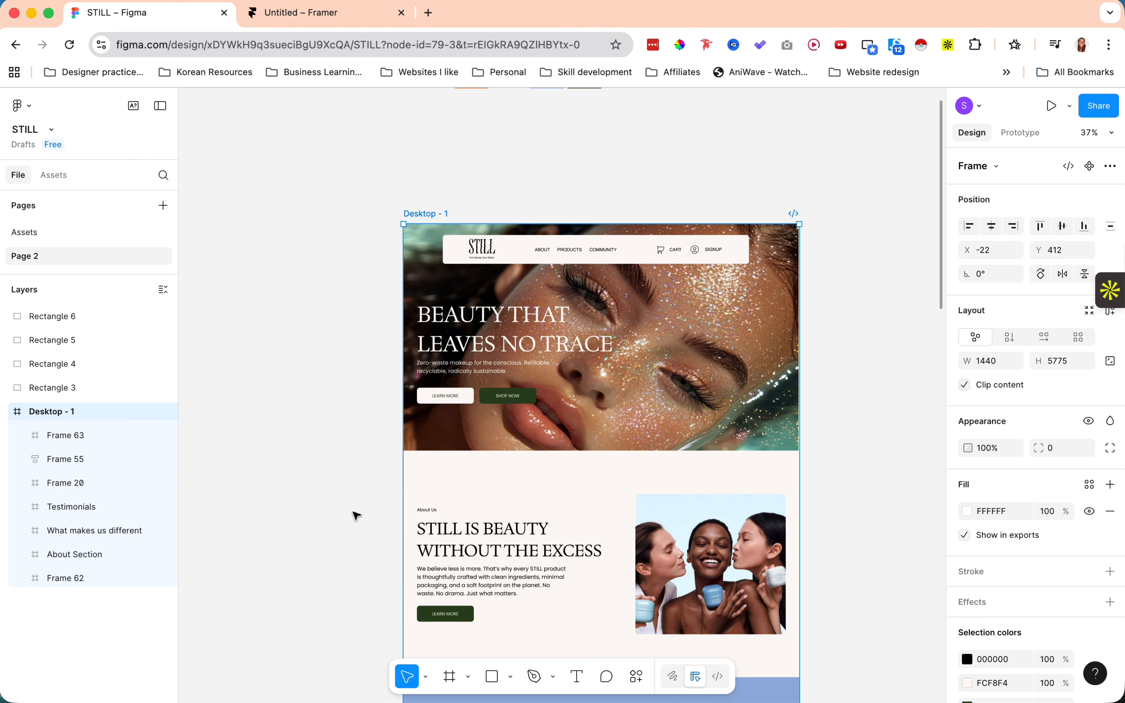
Switch to the untitled Framer project and paste the copied design onto the Desktop canvas
left_click(334, 14)
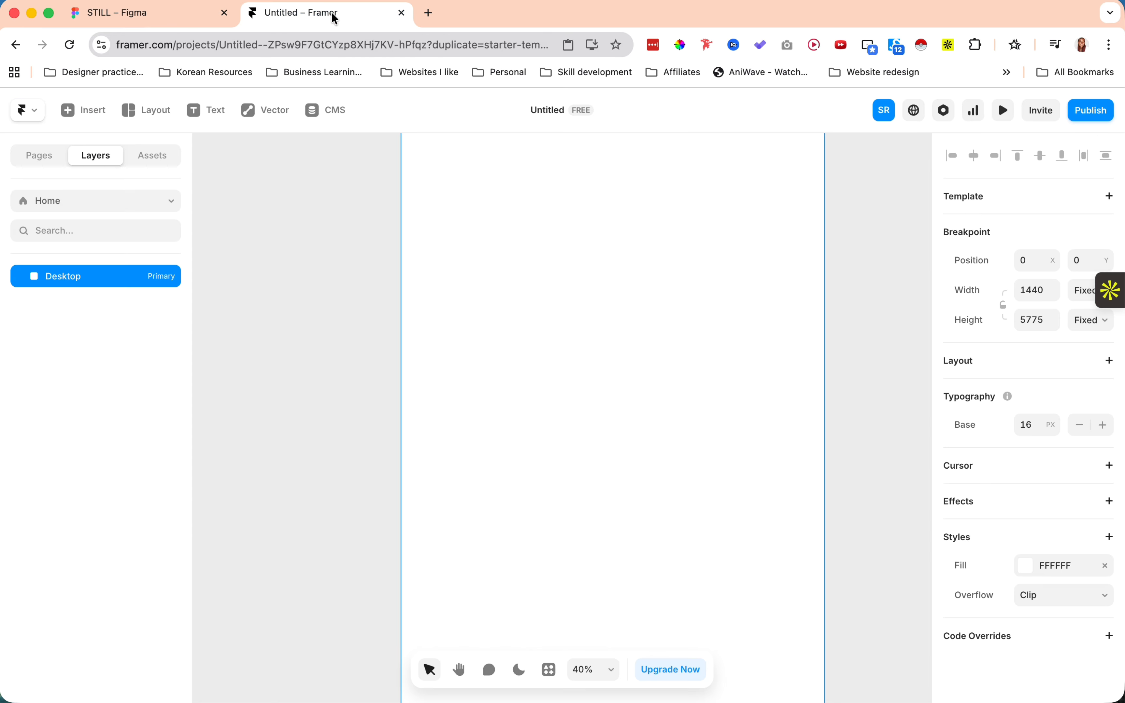
right_click(486, 278)
mouse_move(506, 386)
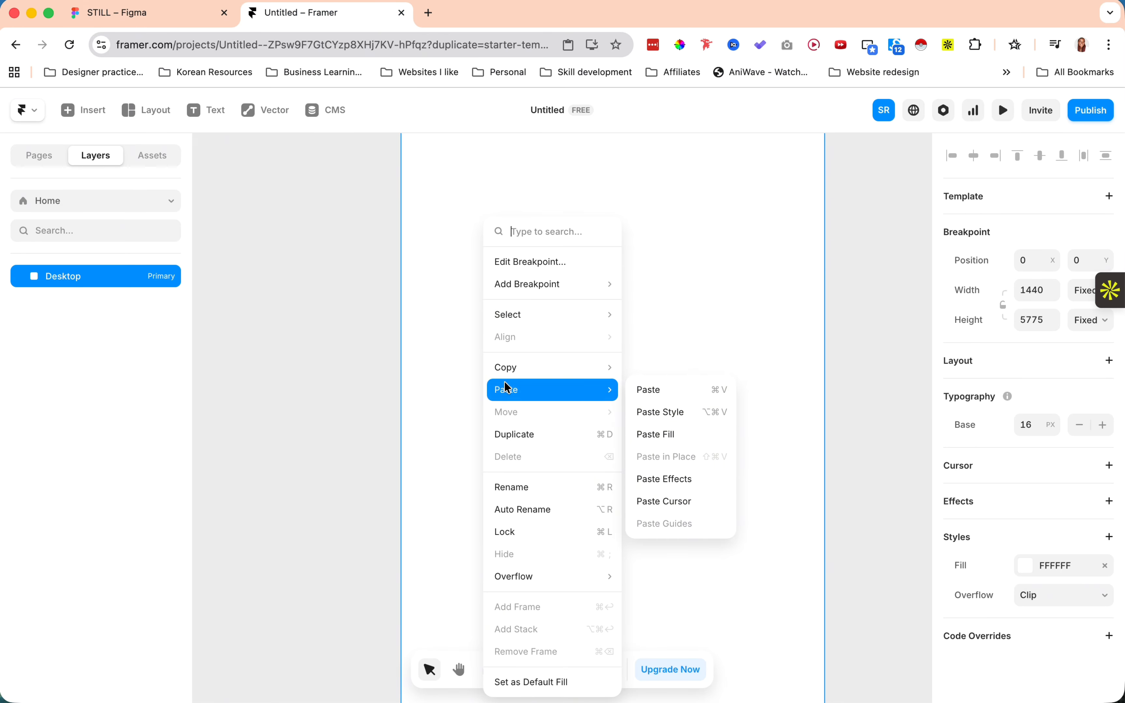
left_click(657, 390)
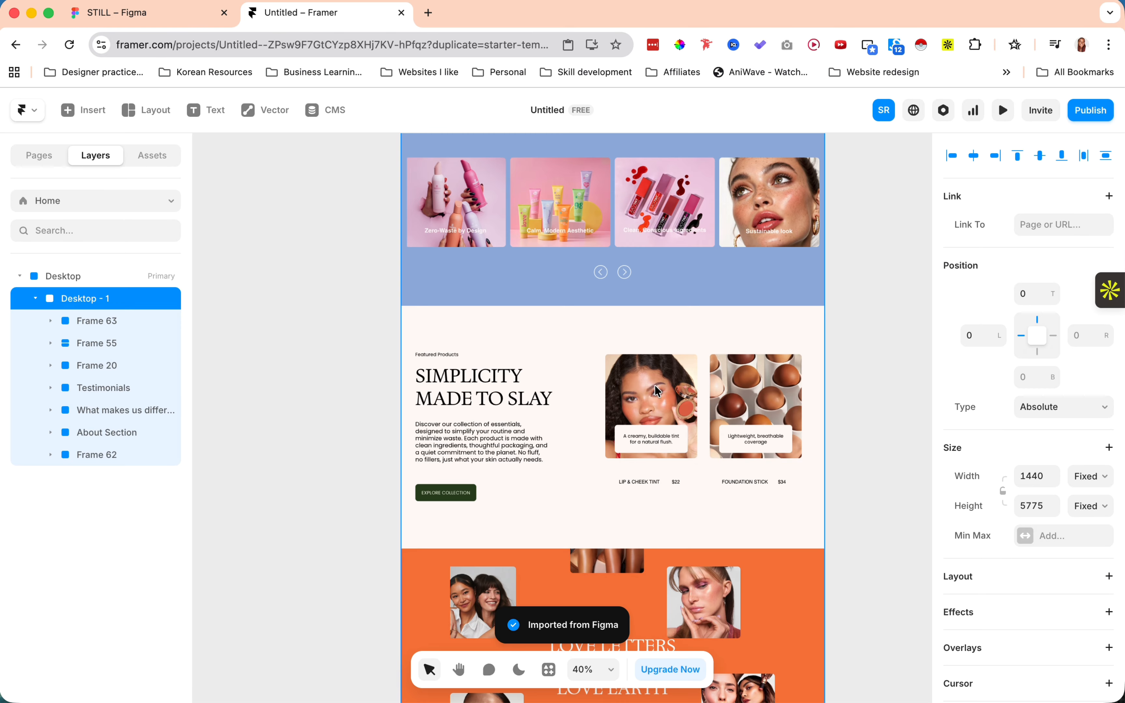
Compare the top of the imported Desktop page in Framer with the original design in Figma
scroll(657, 391, "up", 4)
scroll(656, 388, "up", 10)
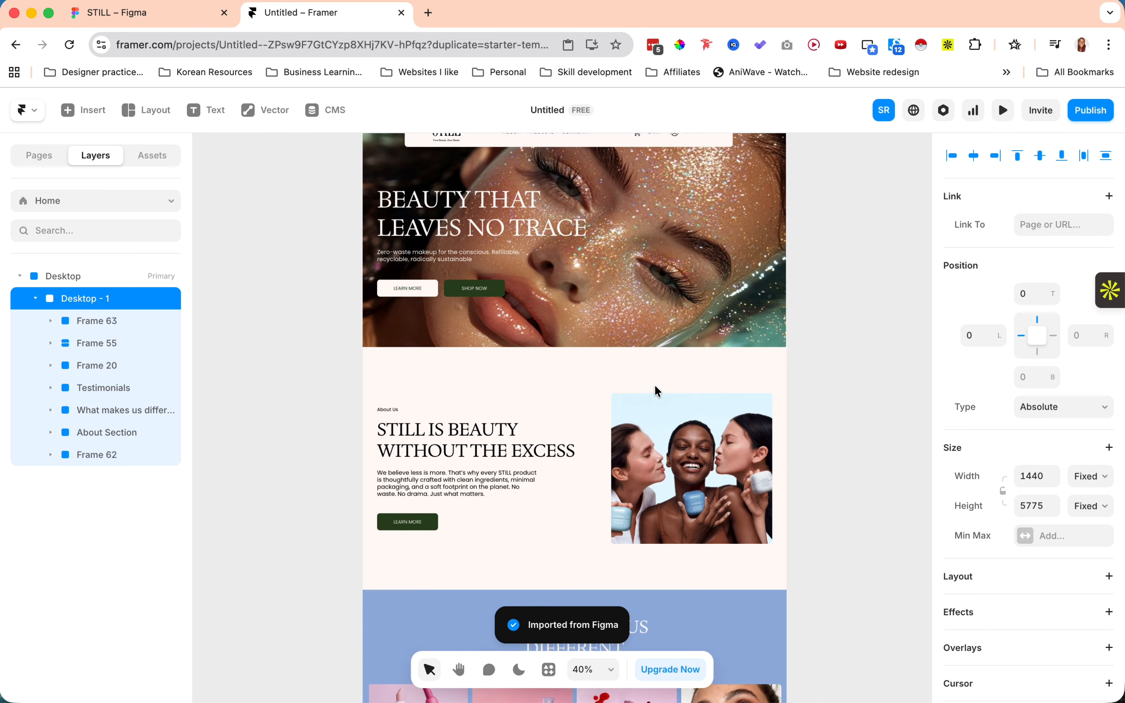
left_click(409, 241)
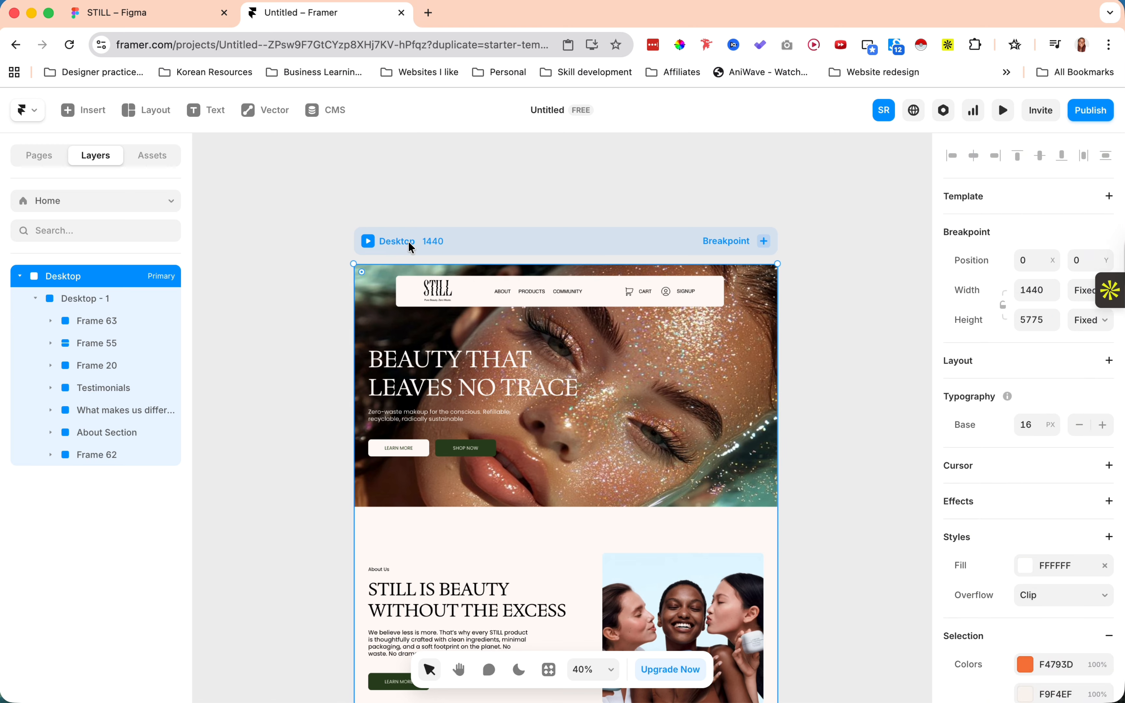
left_click(164, 5)
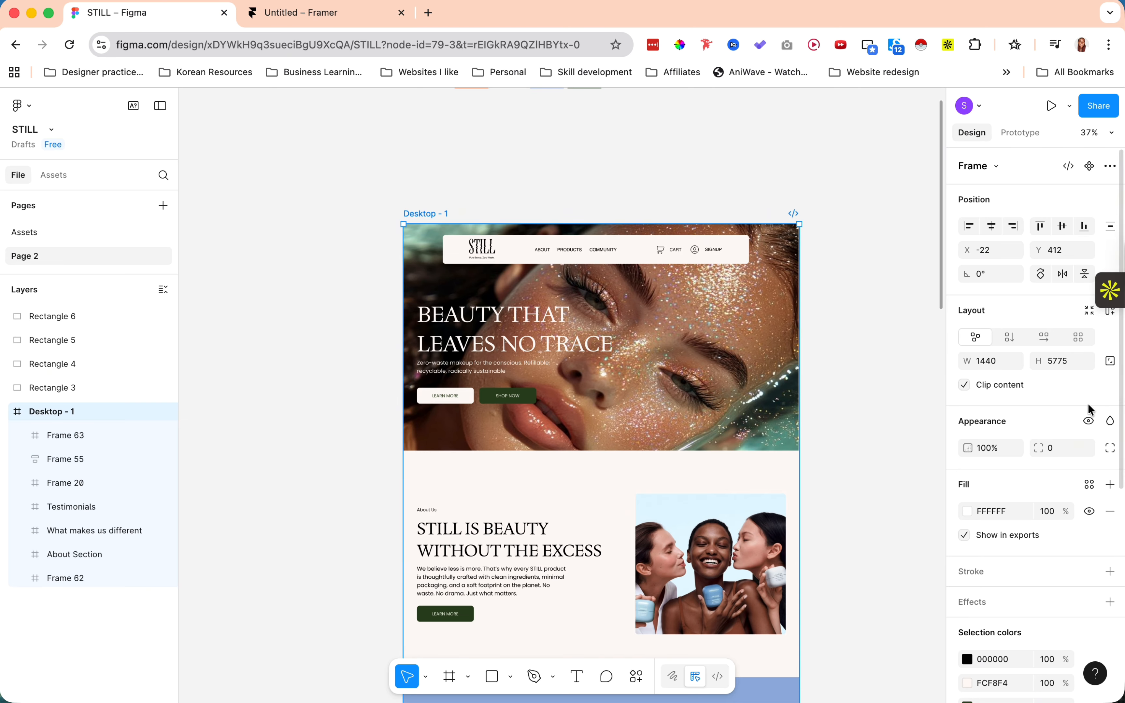
left_click(261, 14)
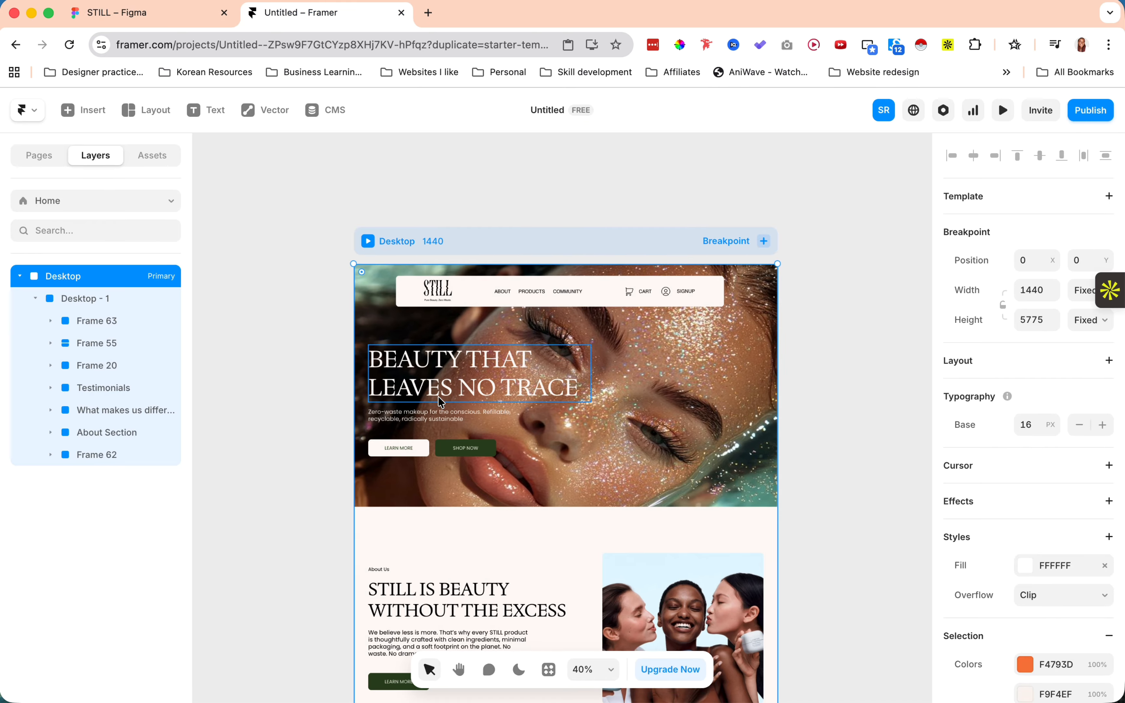
Examine the imported sections in Framer, from the testimonials and featured products up to the hero
scroll(438, 399, "down", 15)
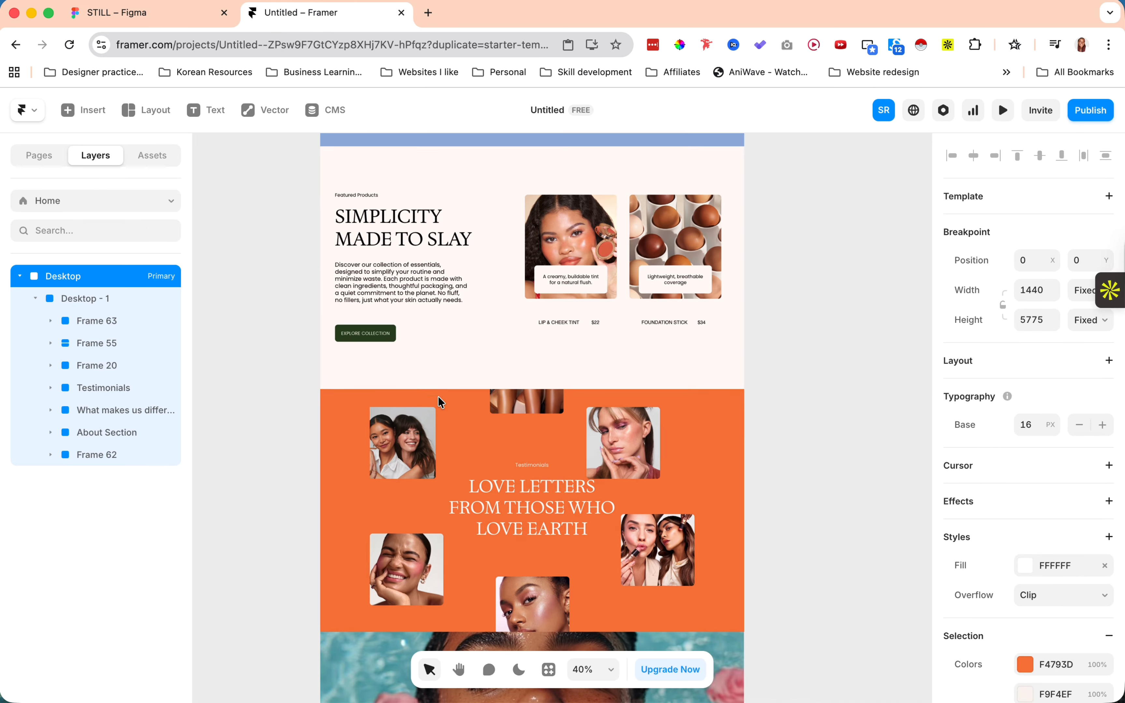
scroll(582, 313, "up", 5, "ctrl")
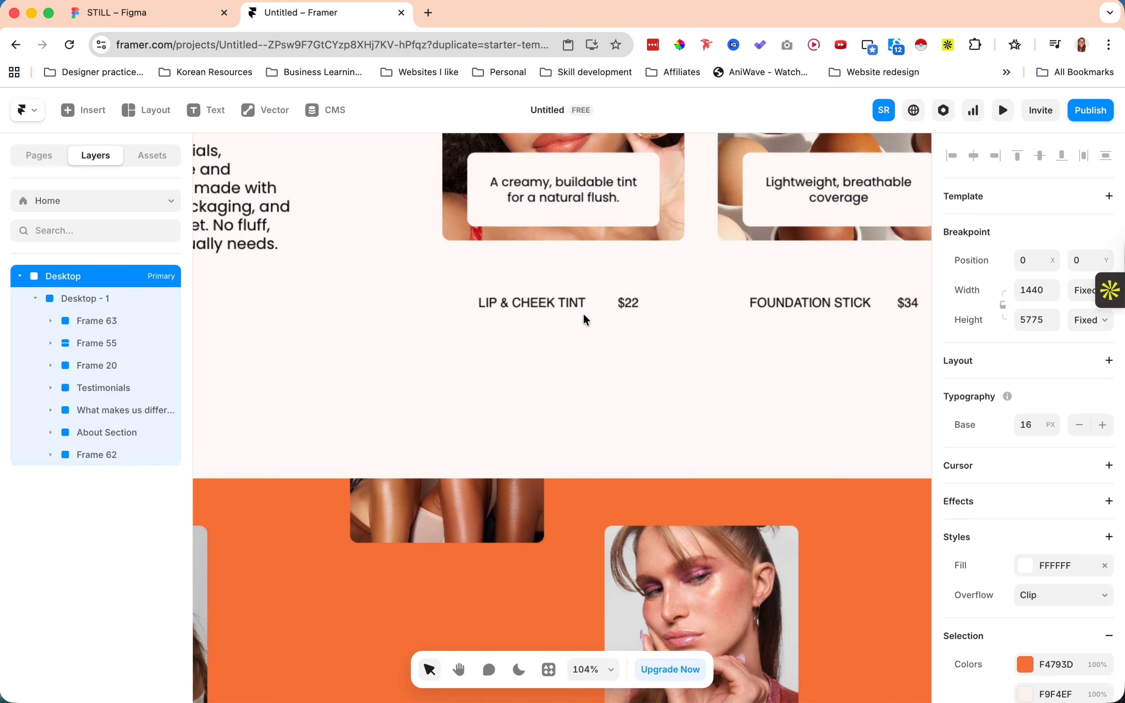
scroll(582, 313, "down", 3, "ctrl")
scroll(582, 313, "left", 3)
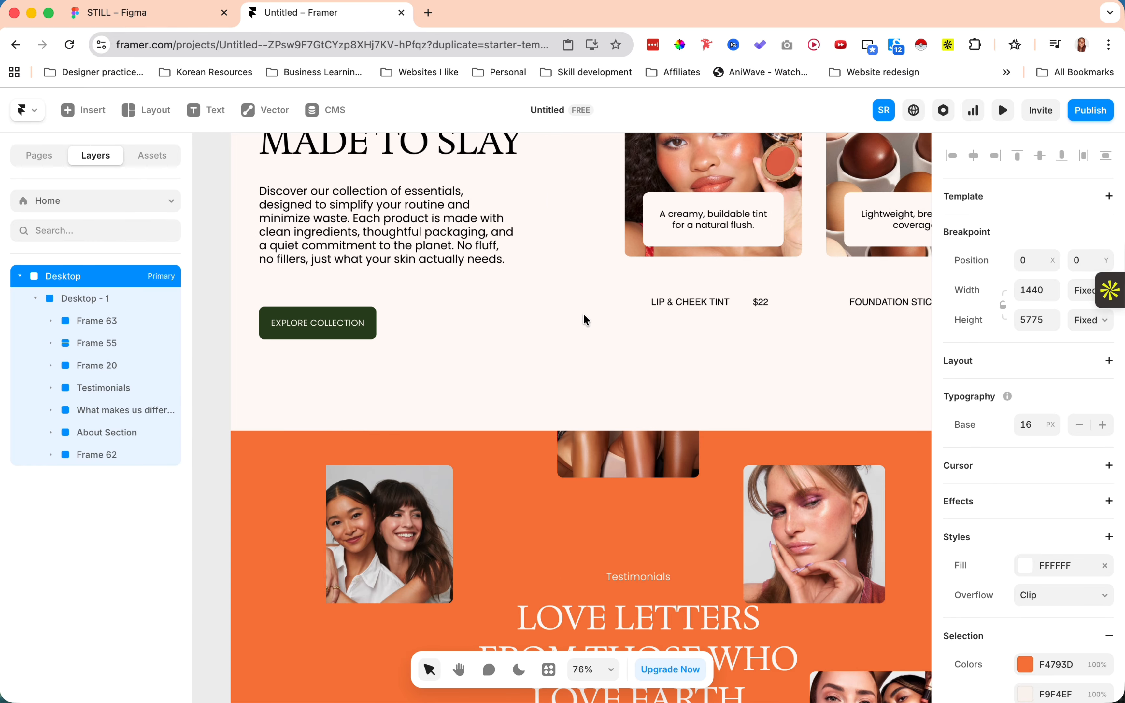
scroll(571, 293, "down", 3, "ctrl")
scroll(571, 293, "up", 5)
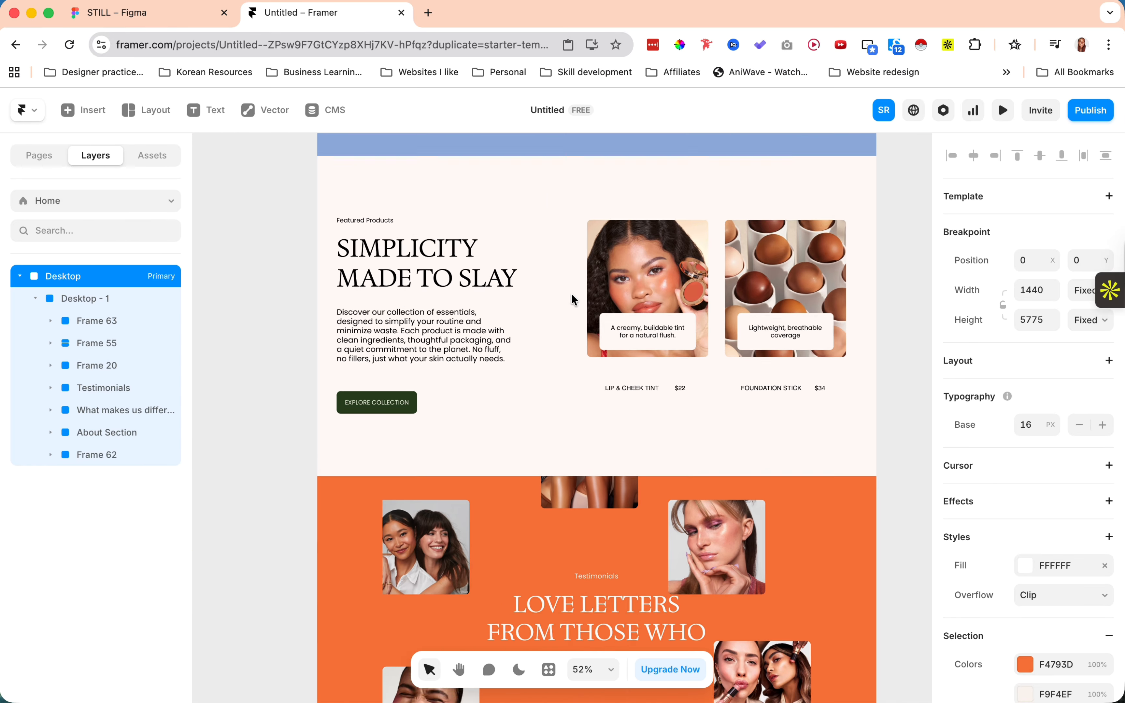
scroll(572, 297, "up", 10)
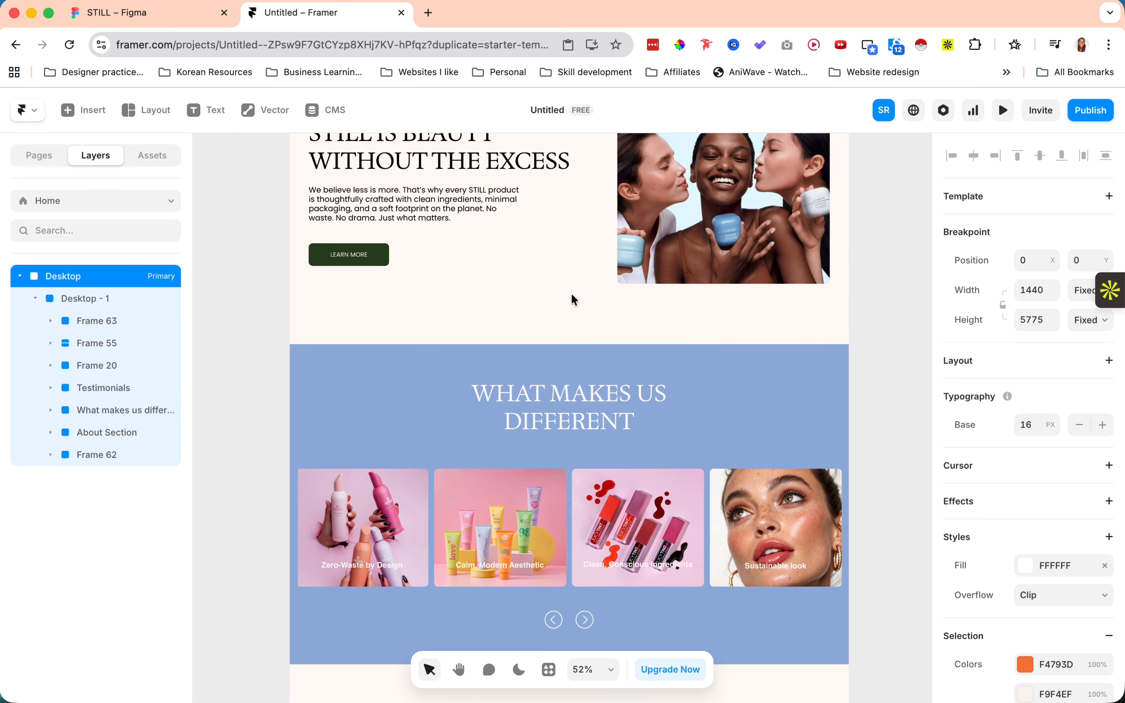
scroll(571, 293, "up", 8)
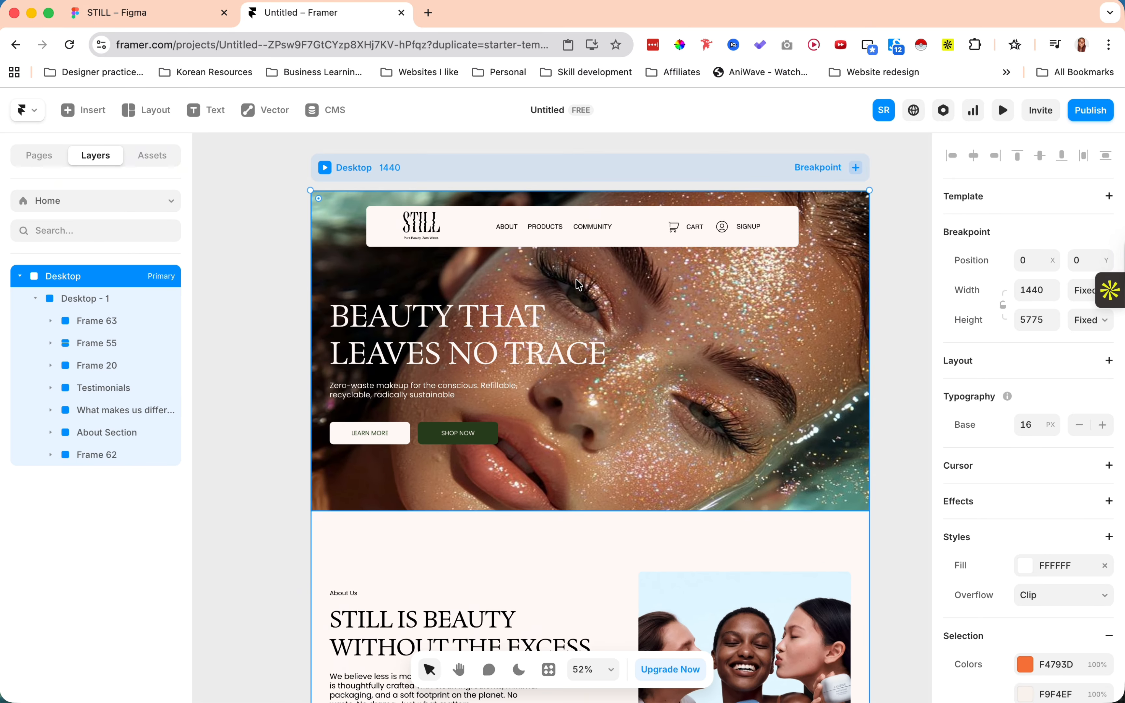
scroll(536, 424, "down", 5)
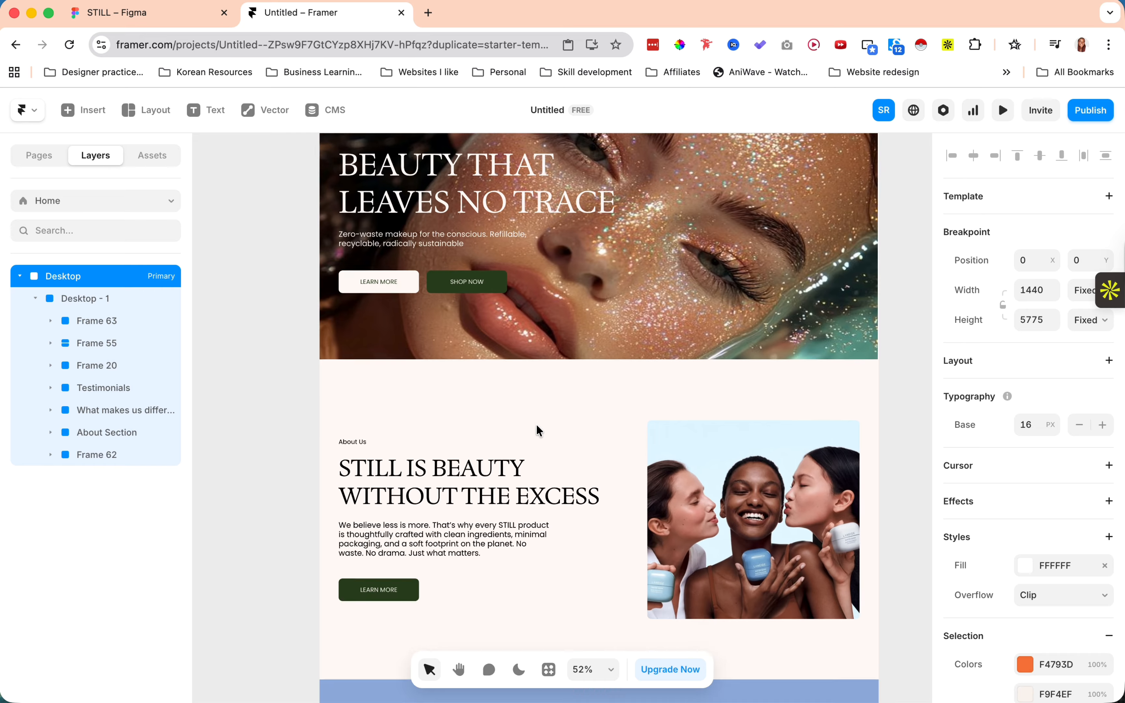
scroll(536, 424, "up", 3)
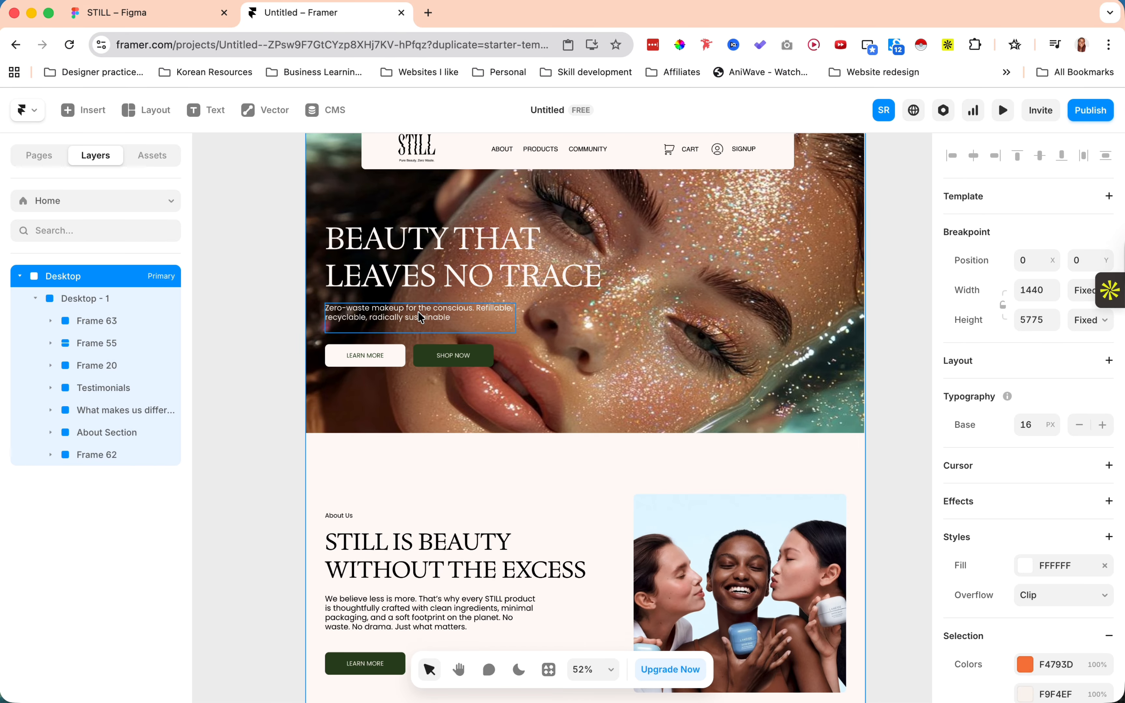
Inspect the size and layout properties of the hero's text stack, LEARN MORE button and background image in the imported page
left_click(420, 318)
left_click(616, 331)
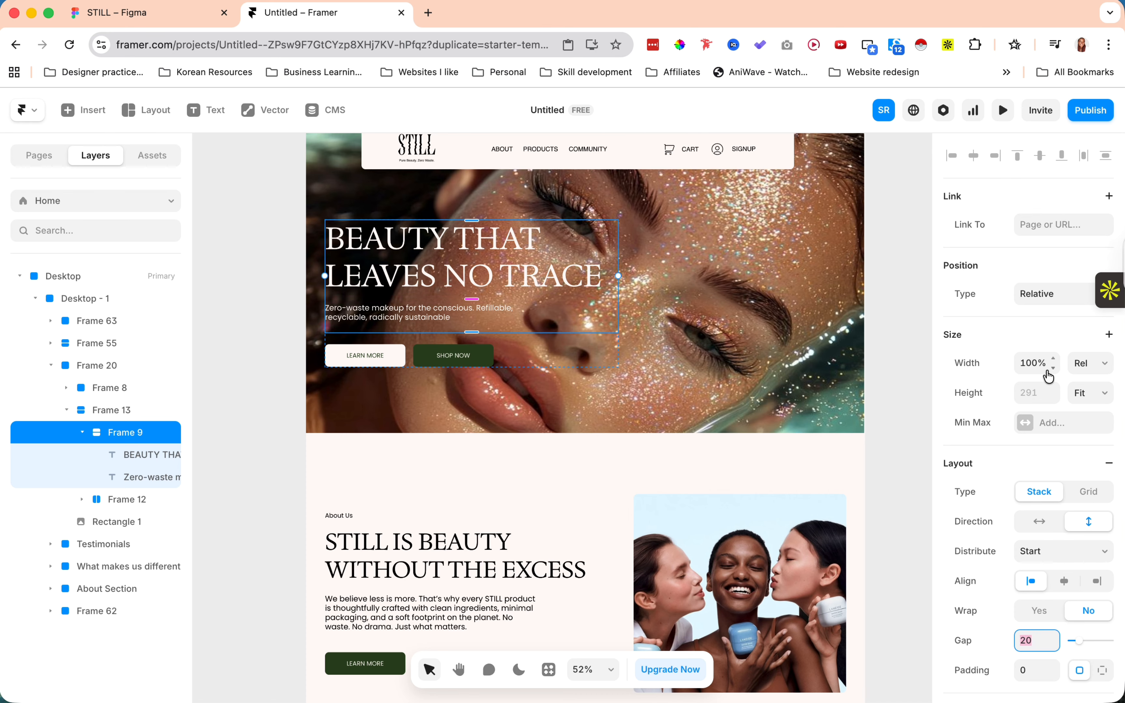
scroll(1048, 375, "down", 5)
left_click(926, 382)
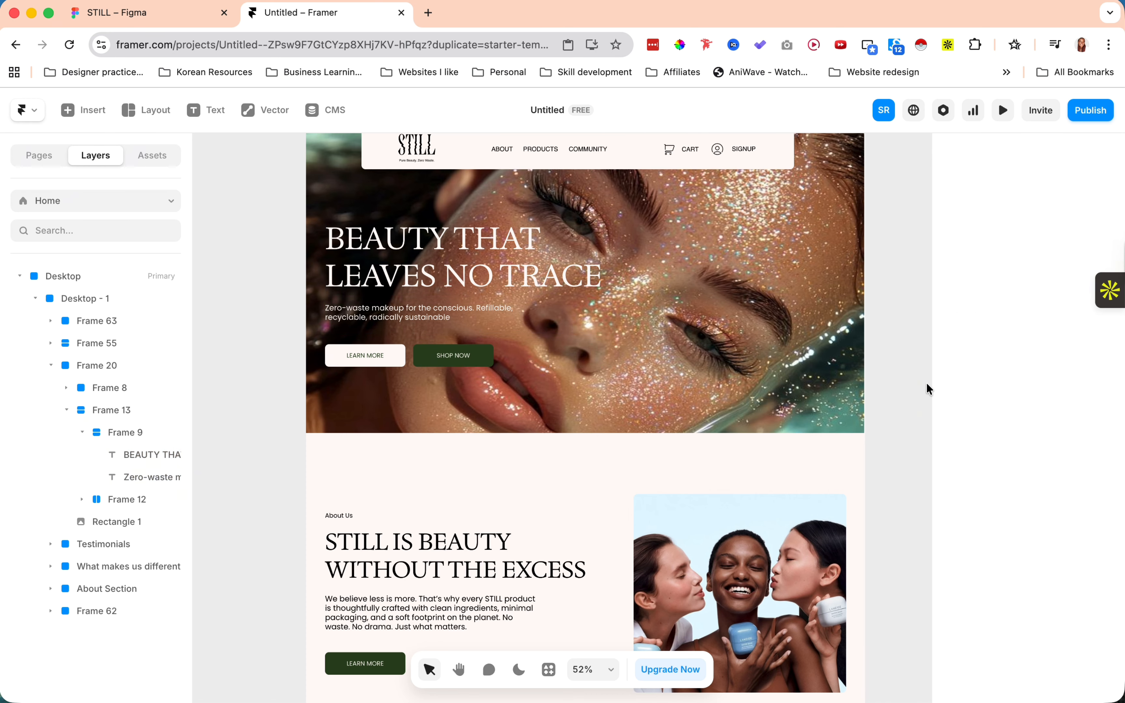
scroll(660, 351, "up", 2)
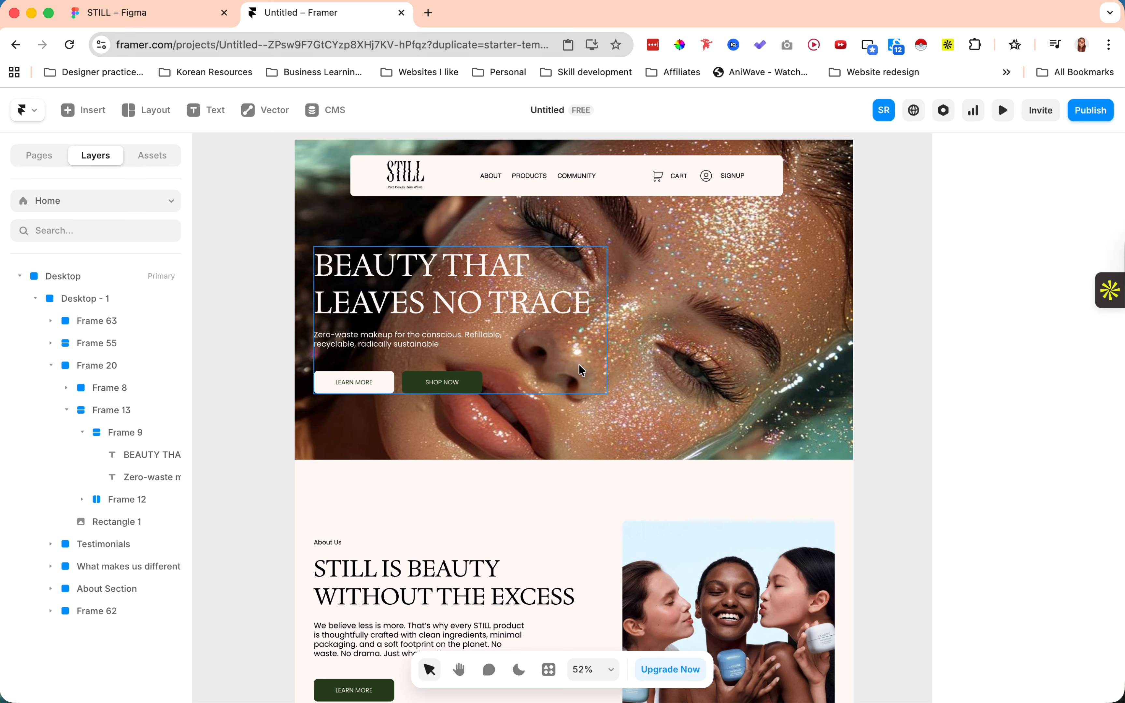
scroll(579, 364, "down", 1)
left_click(368, 385)
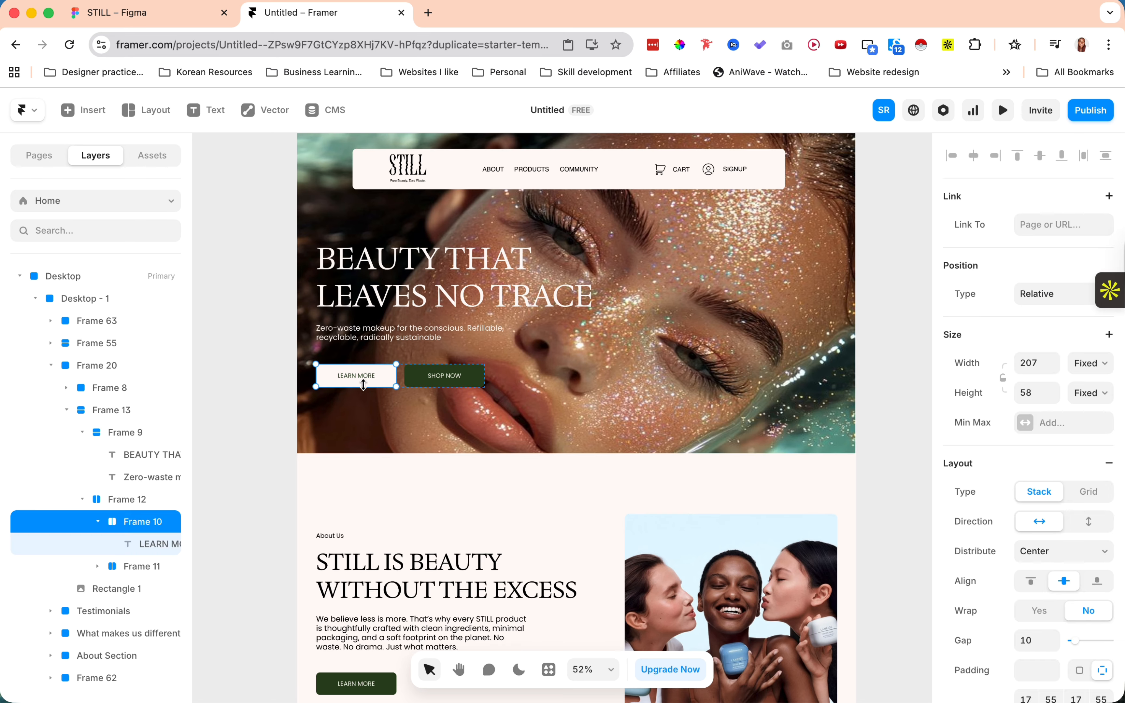
left_click(473, 391)
Review the imported page from the hero through the featured products section, returning to the top of the Desktop breakpoint
scroll(472, 389, "down", 15)
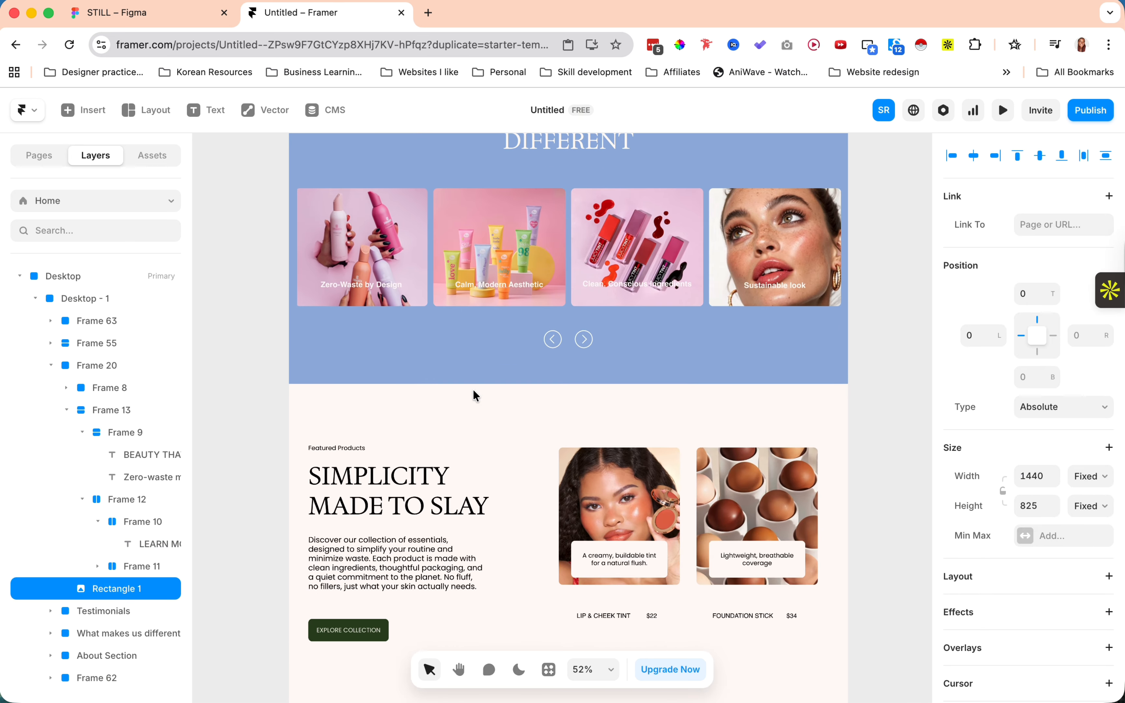
scroll(474, 391, "up", 15)
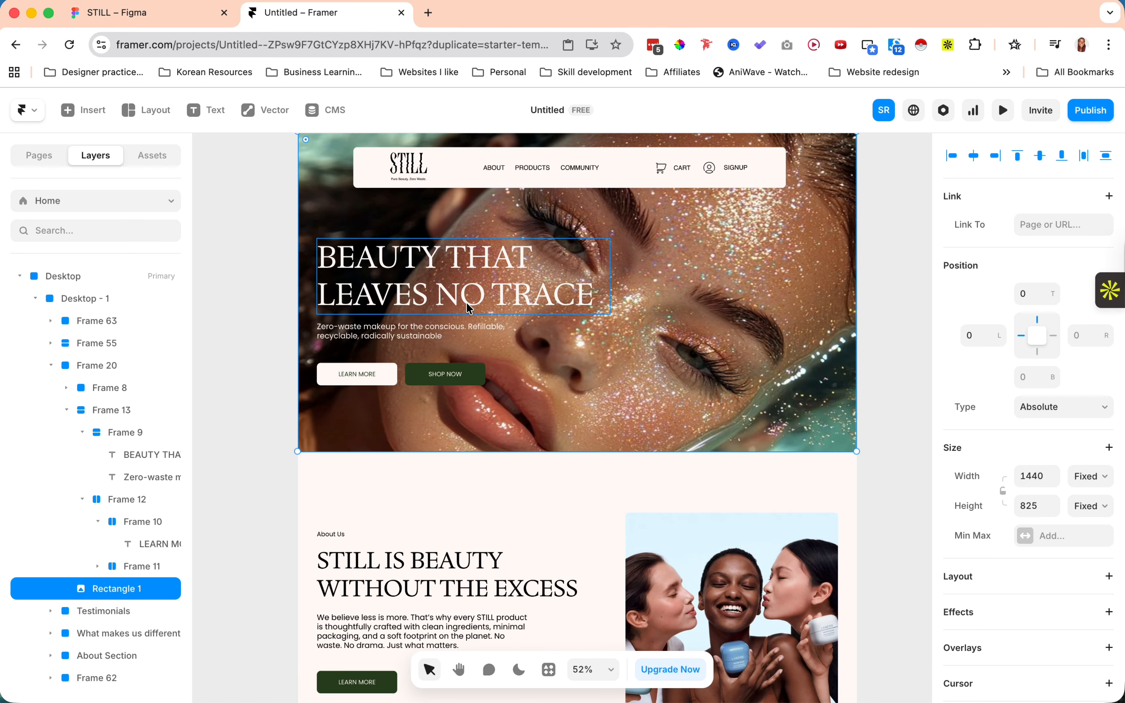
scroll(467, 303, "down", 5)
scroll(467, 303, "up", 8)
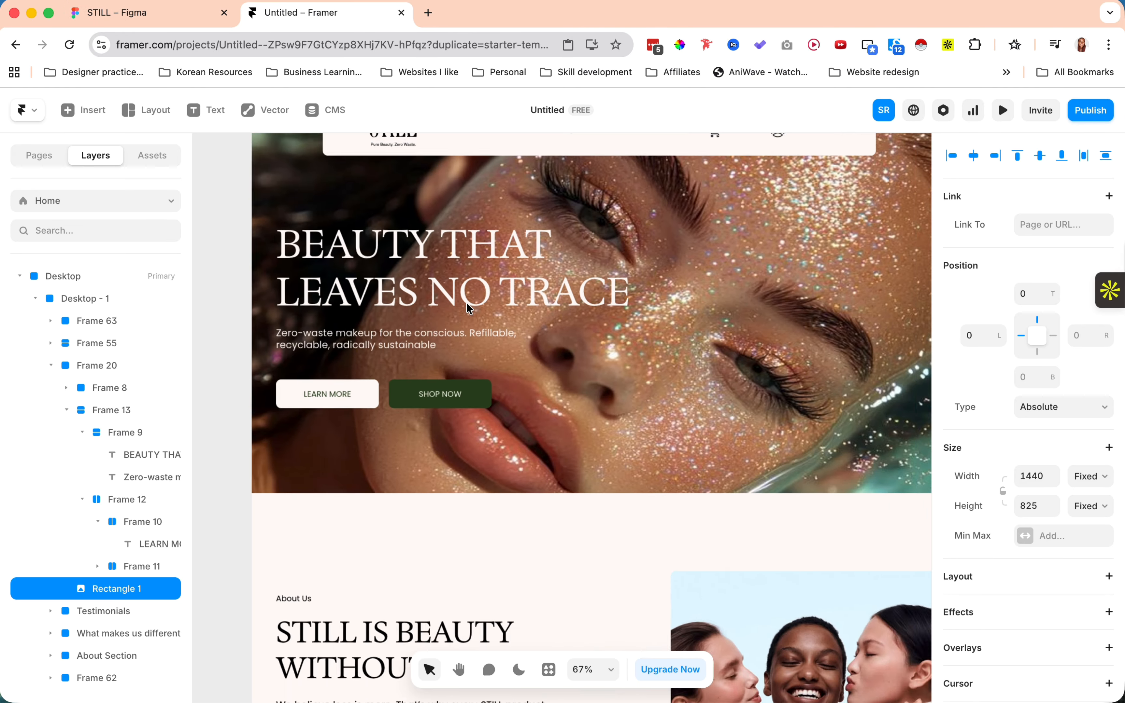
scroll(467, 303, "down", 4)
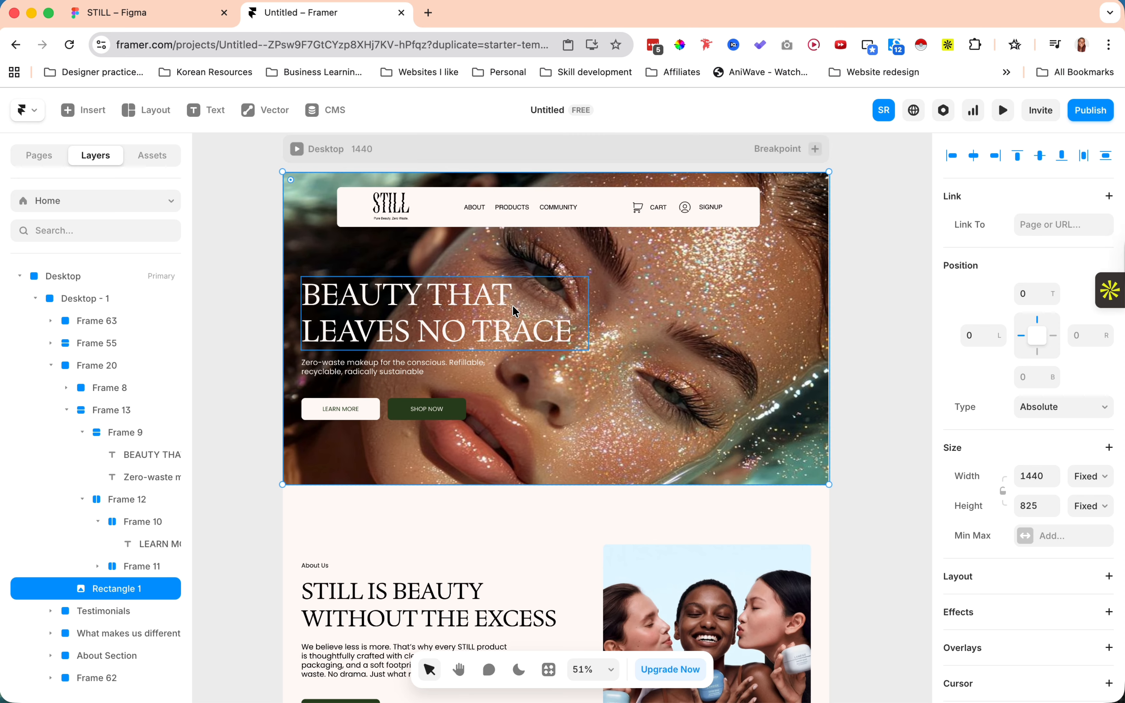